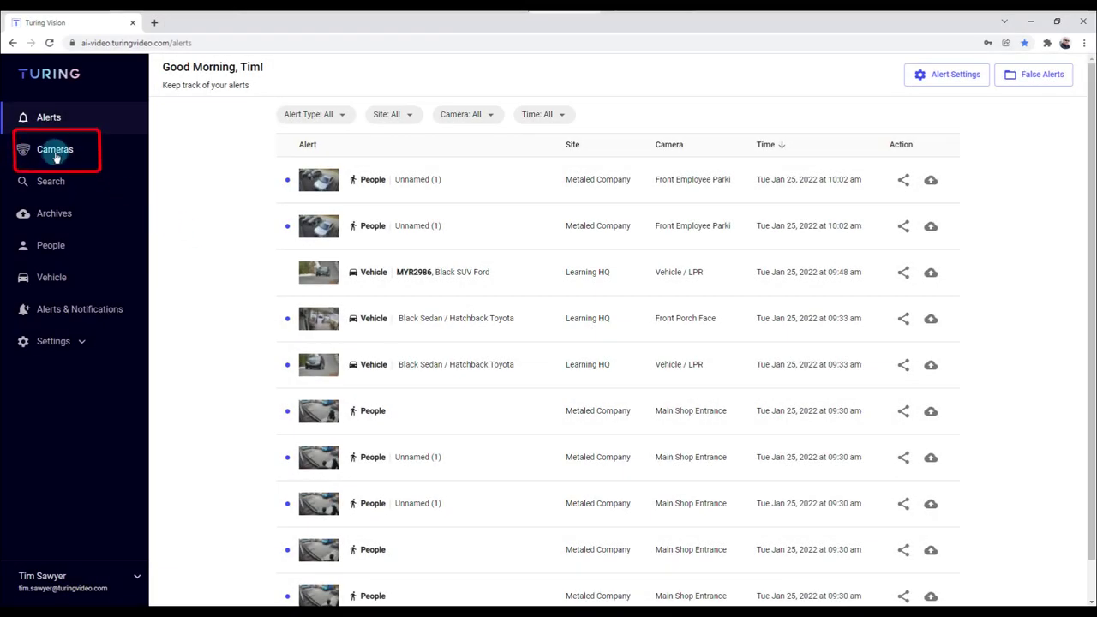
Open the Cameras page and scroll through the cameras grouped by site.
left_click(54, 151)
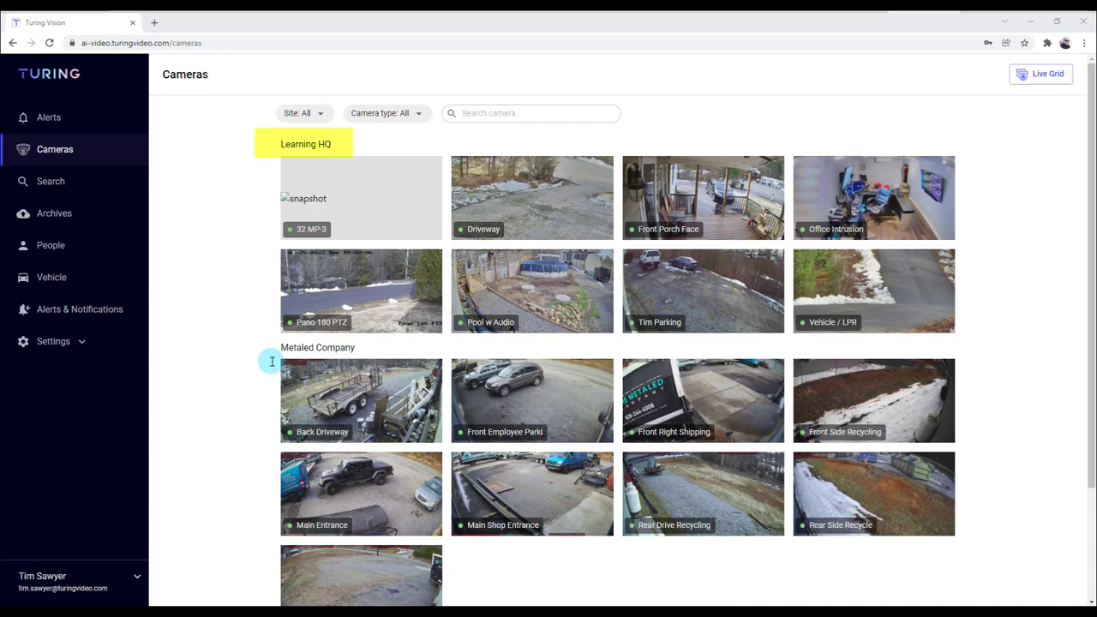
scroll(332, 345, "down", 2)
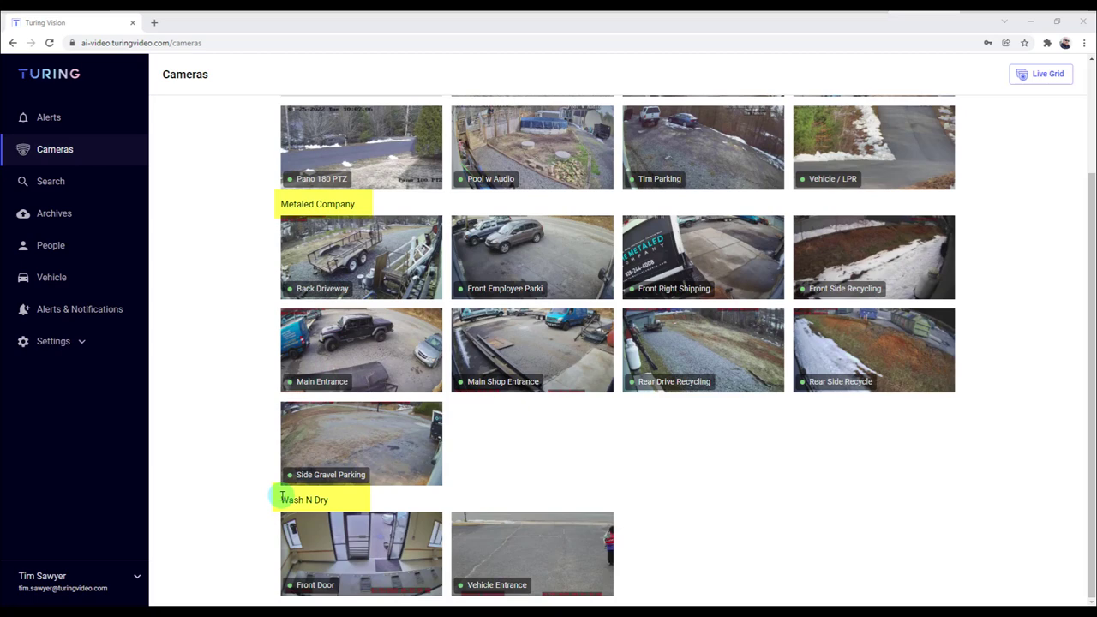
scroll(232, 385, "up", 2)
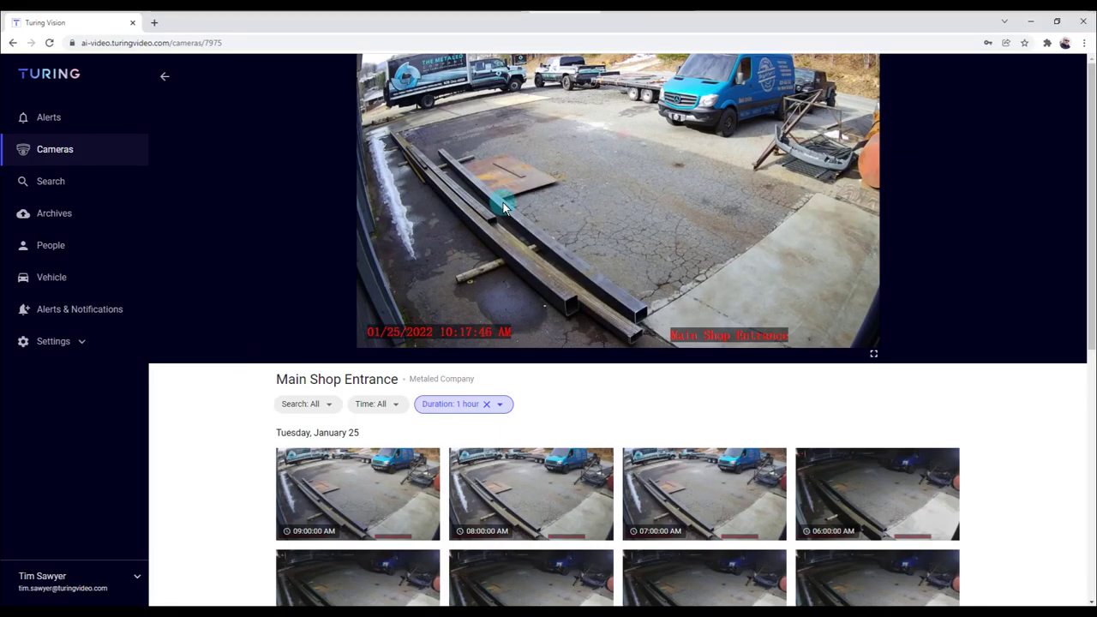
left_click(872, 355)
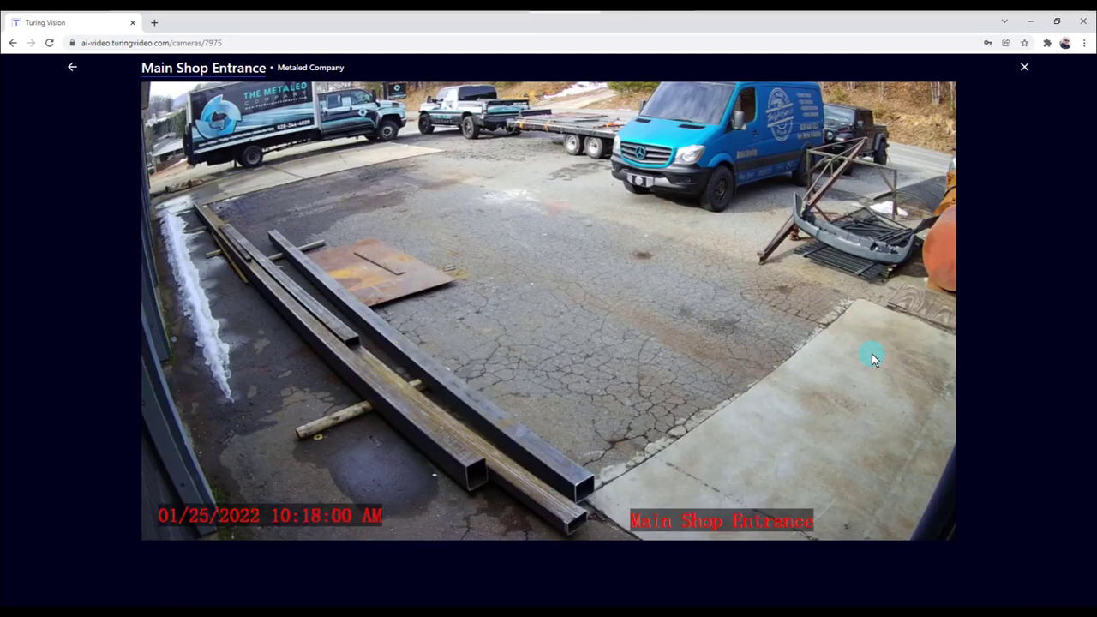
left_click(1020, 70)
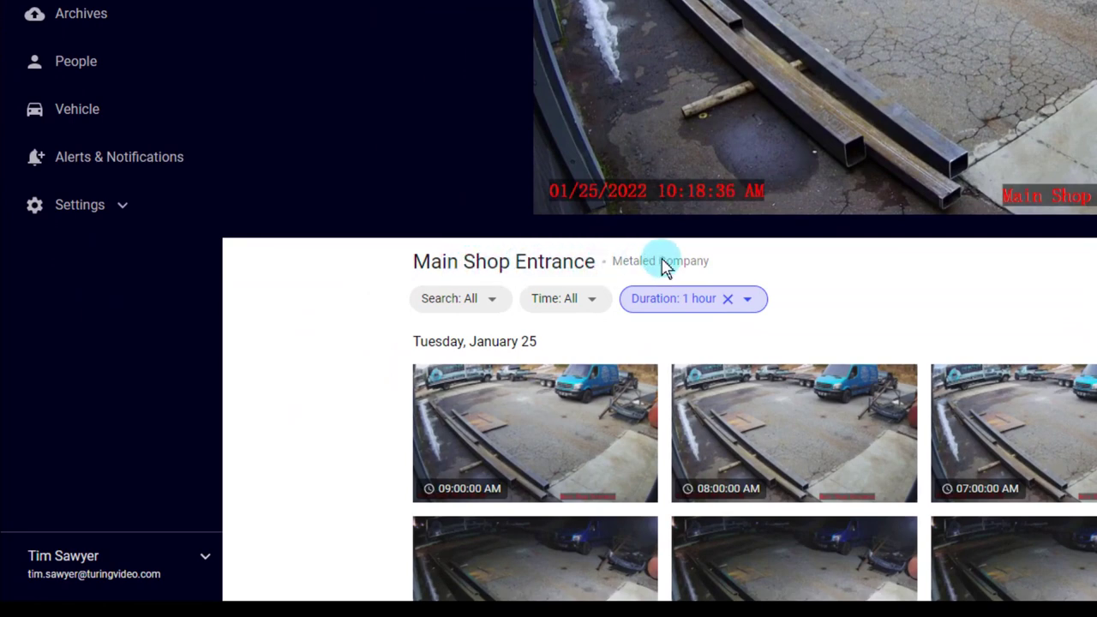
left_click(495, 302)
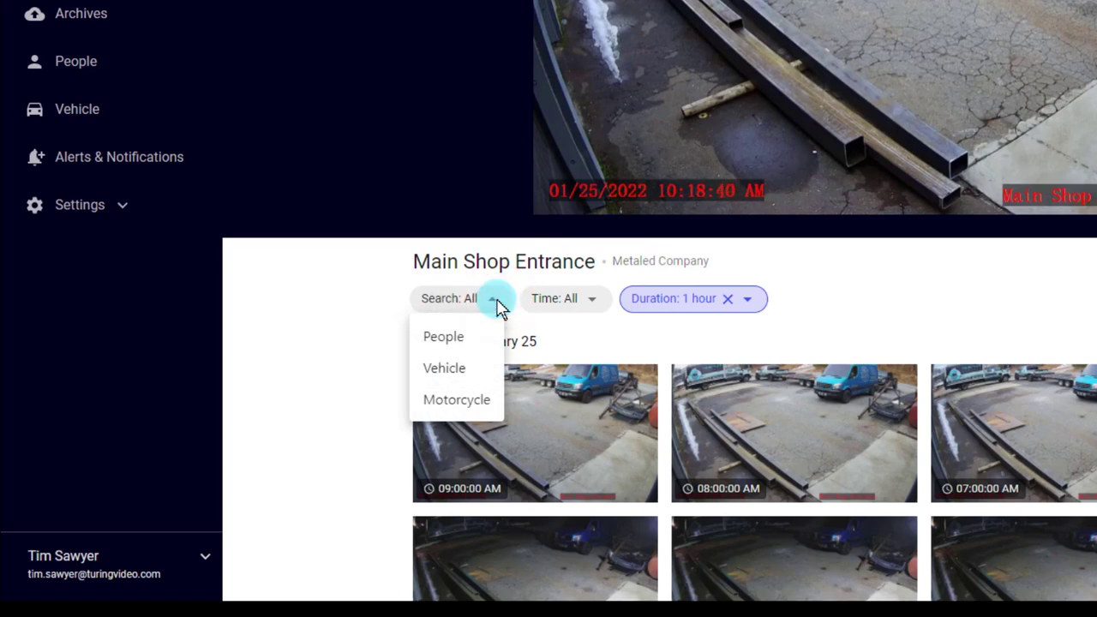
left_click(599, 301)
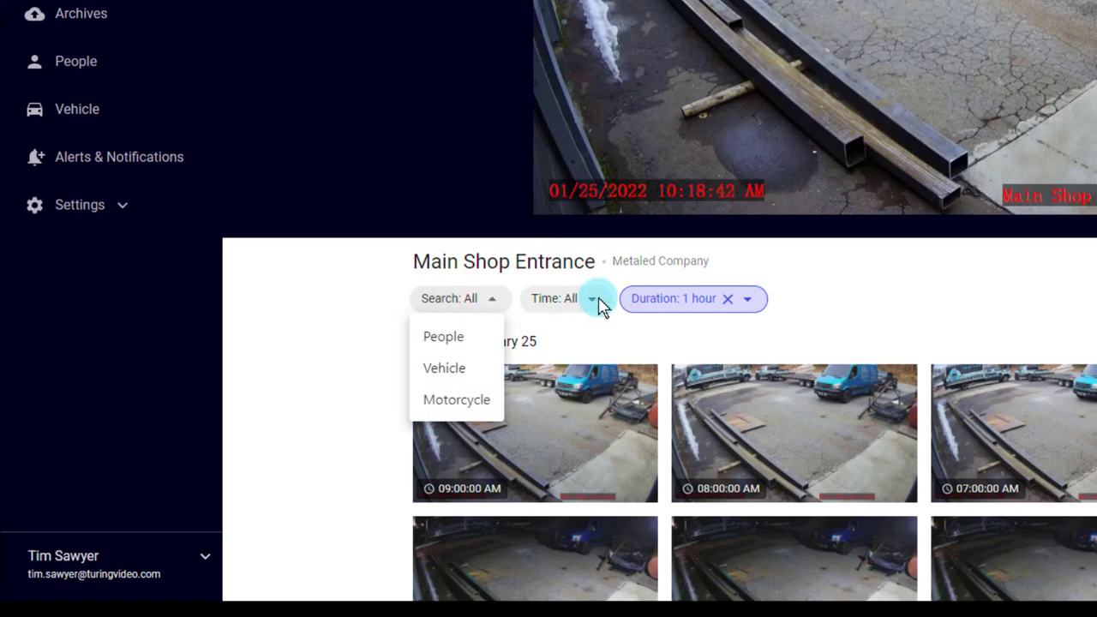
left_click(593, 303)
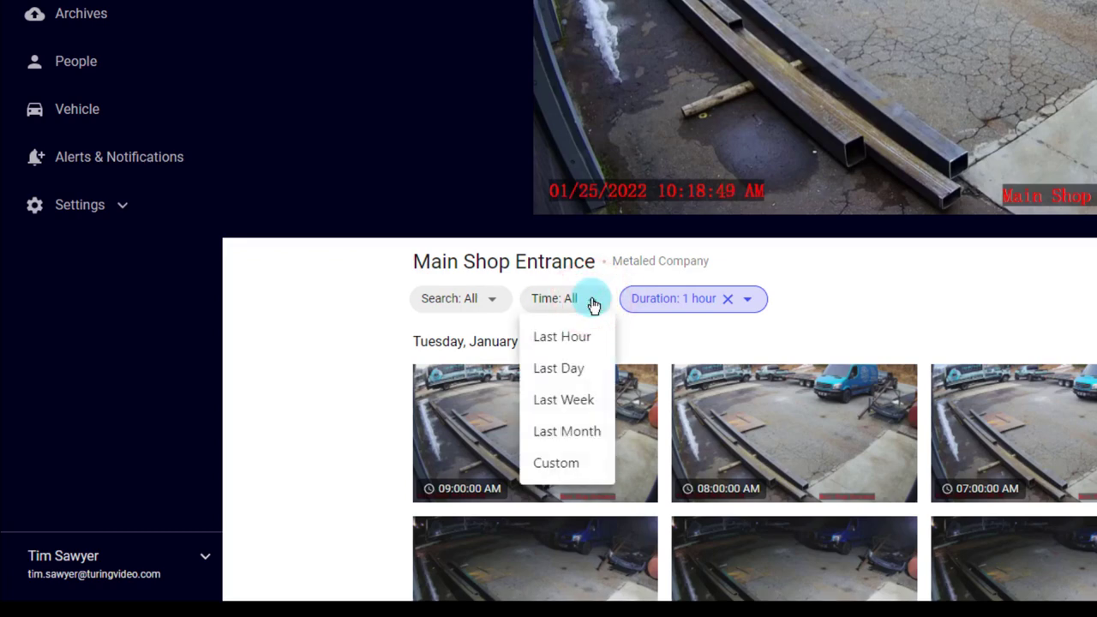
left_click(685, 323)
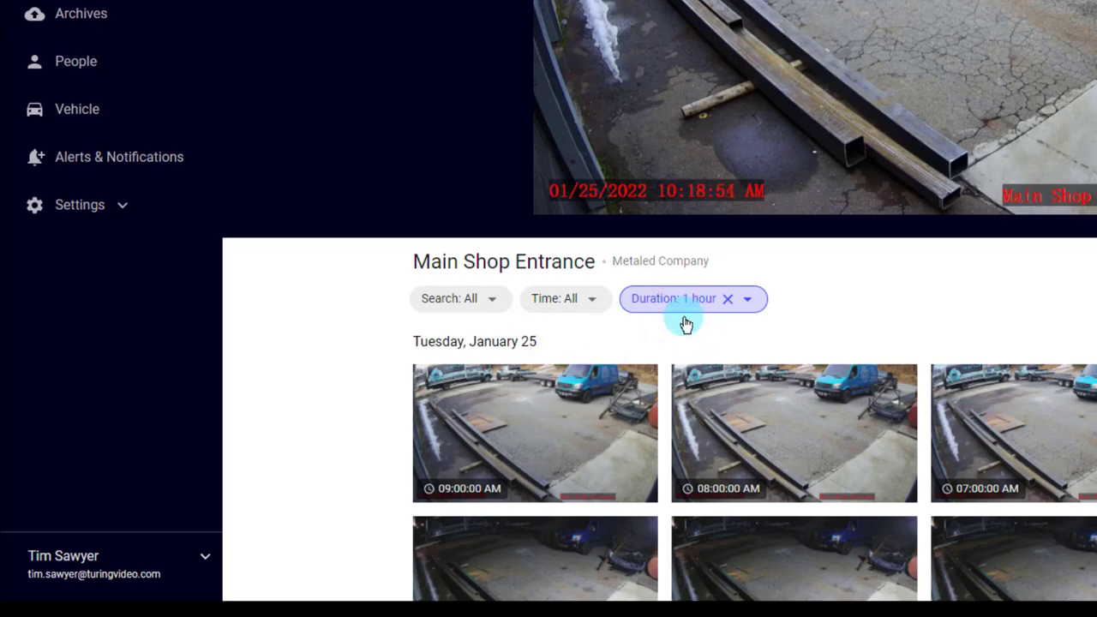
left_click(743, 301)
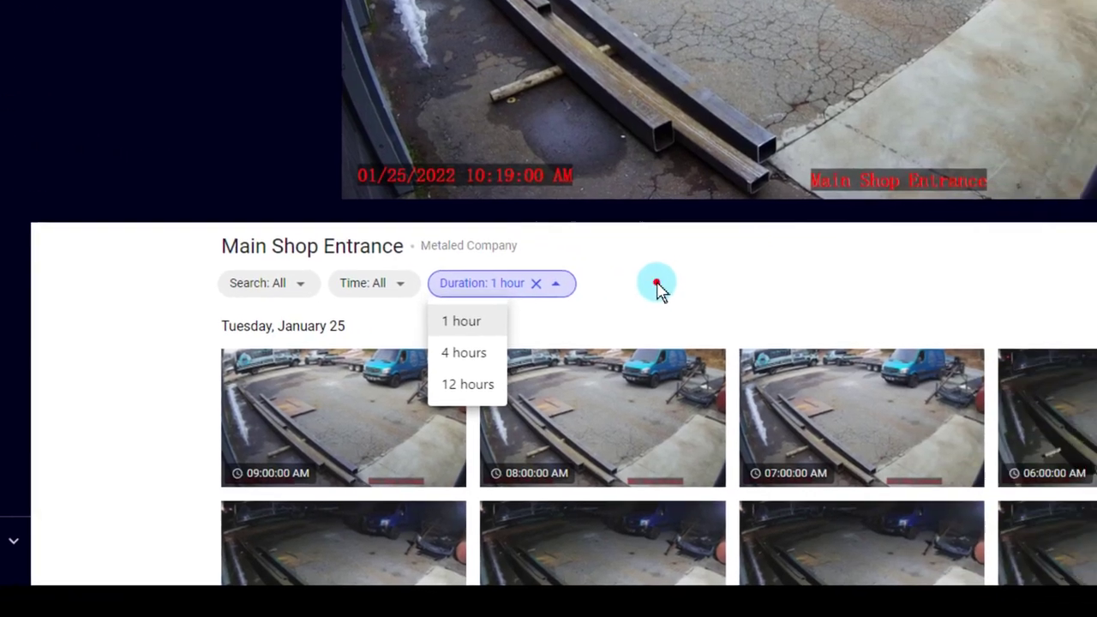
left_click(846, 299)
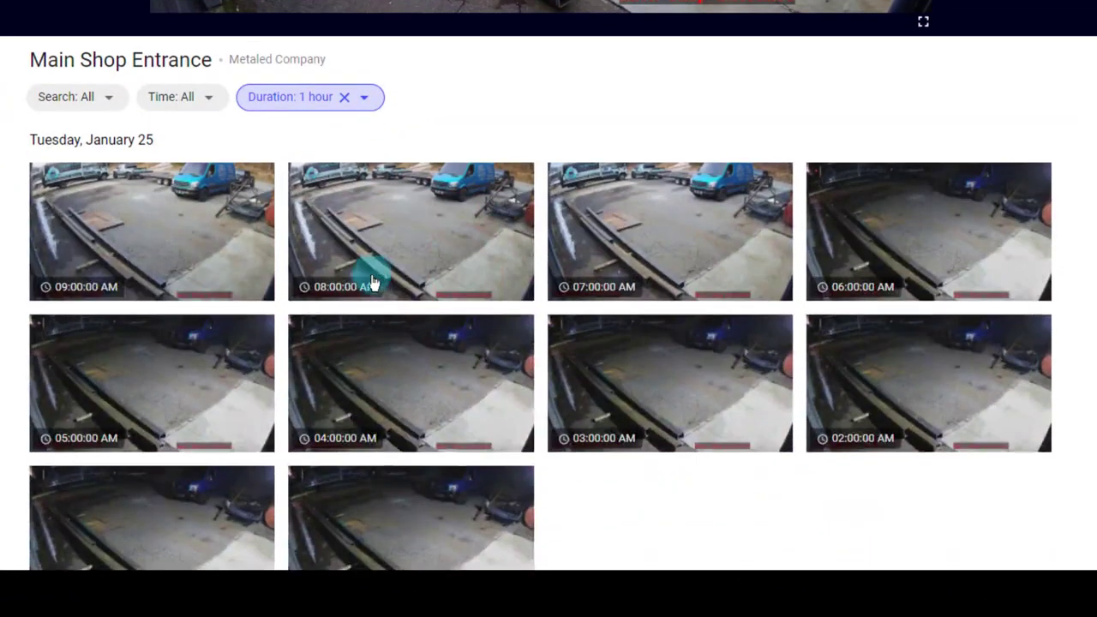
left_click(138, 227)
scroll(654, 247, "down", 2)
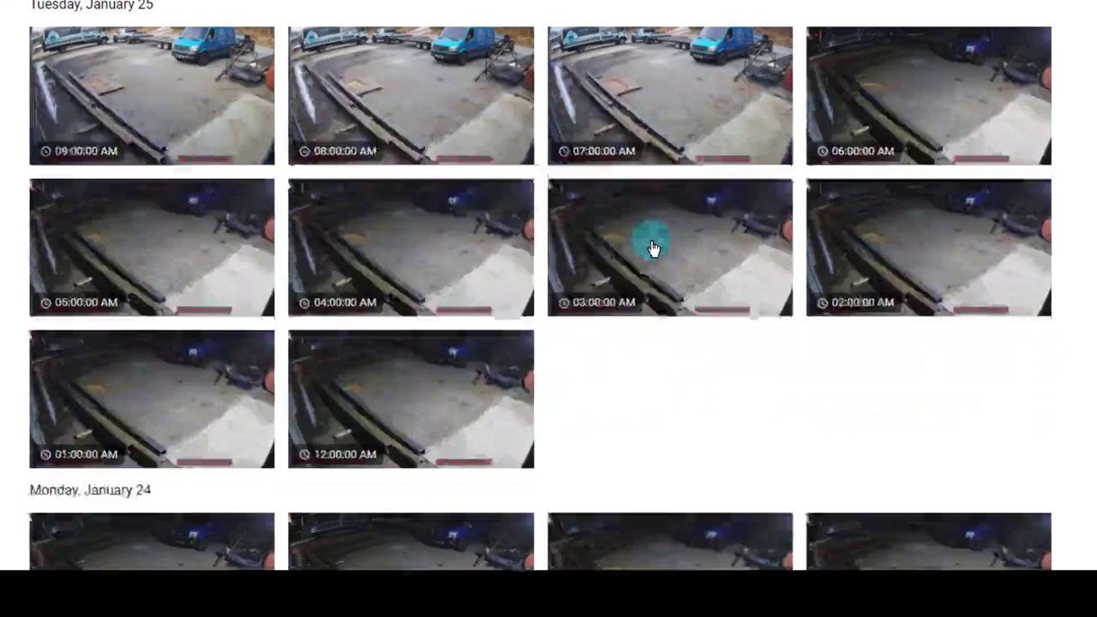
scroll(364, 224, "down", 5)
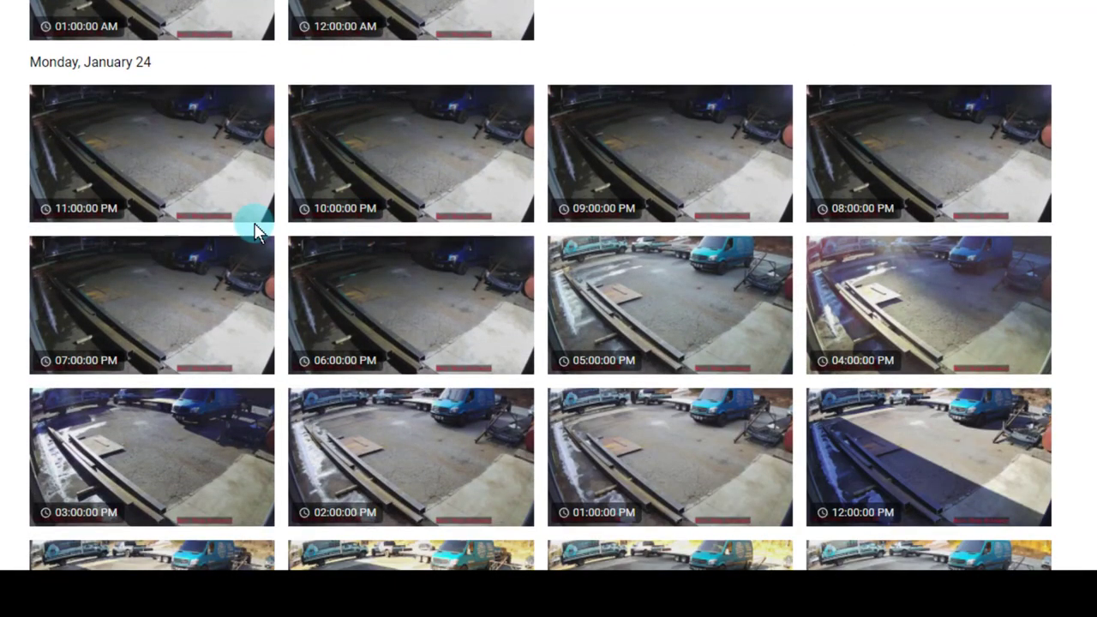
scroll(254, 225, "down", 5)
scroll(255, 230, "down", 4)
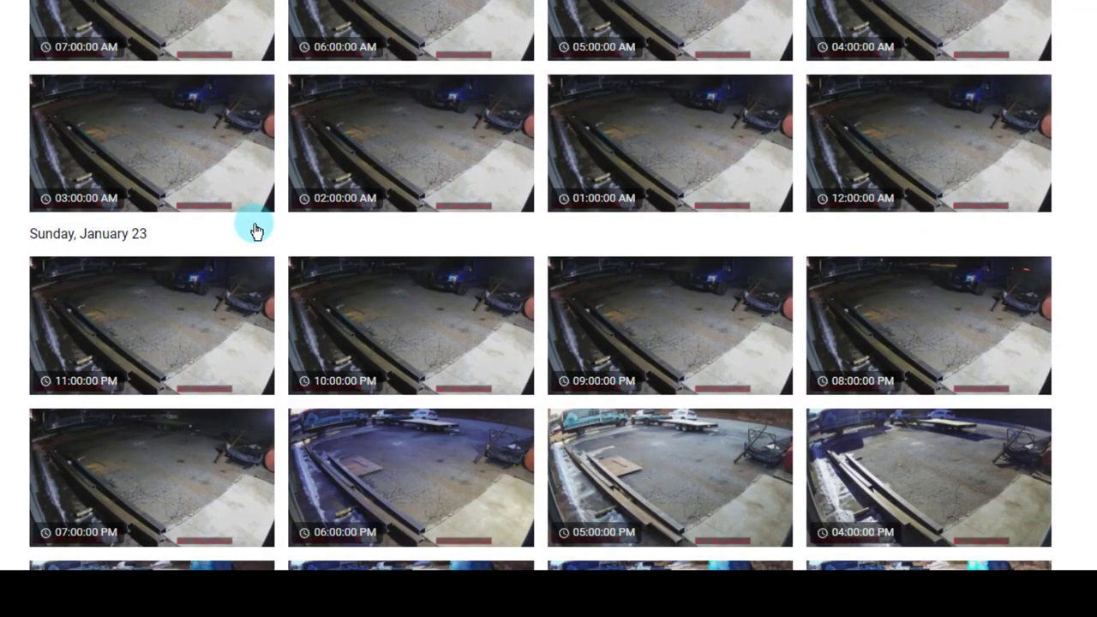
scroll(393, 194, "up", 2)
scroll(391, 189, "up", 6)
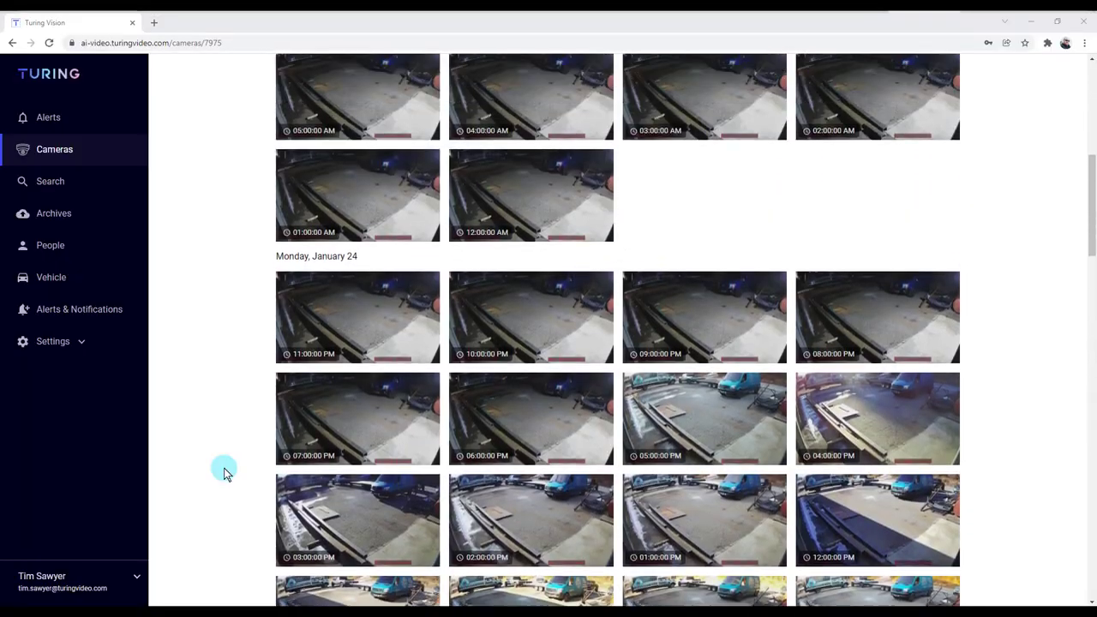
scroll(224, 473, "up", 4)
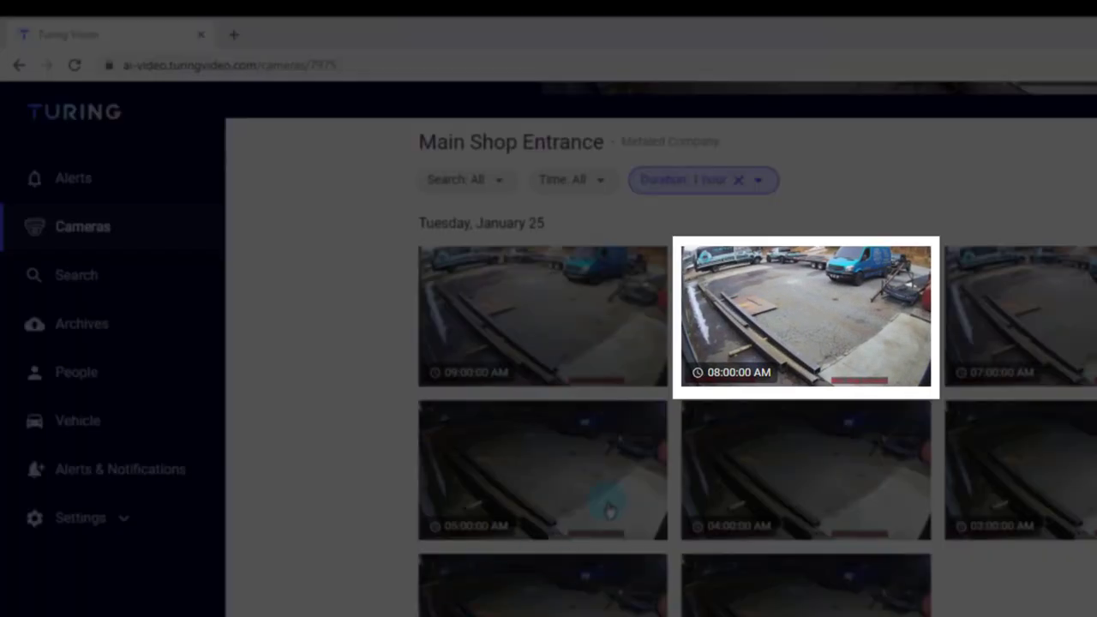
left_click(842, 312)
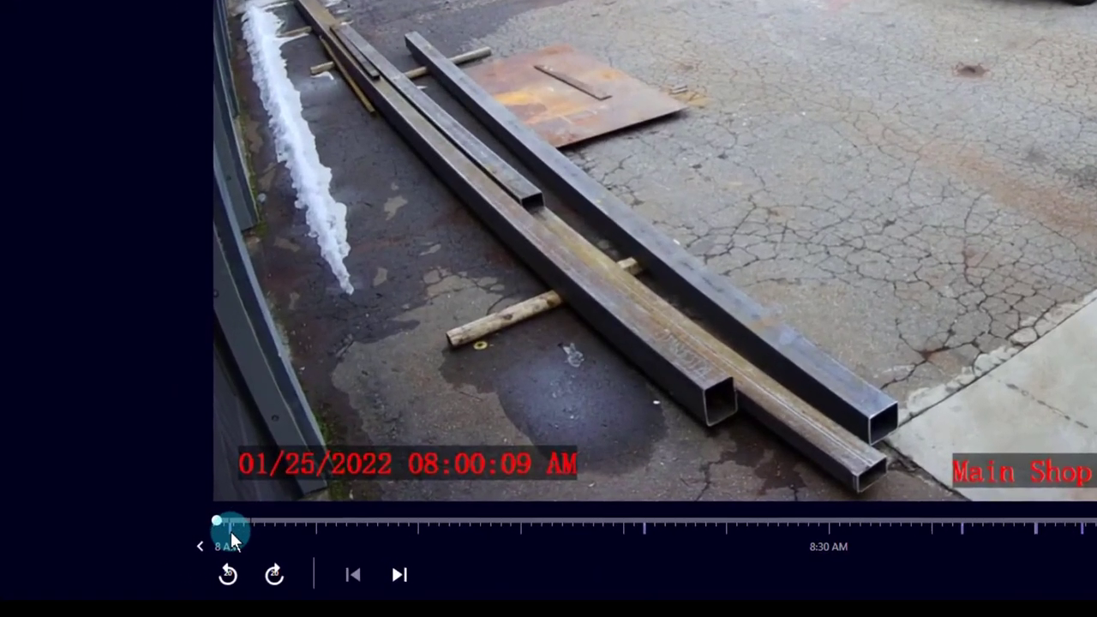
Play the 8:00 AM and 8:20 AM people events, then skip ahead two more events.
mouse_move(231, 535)
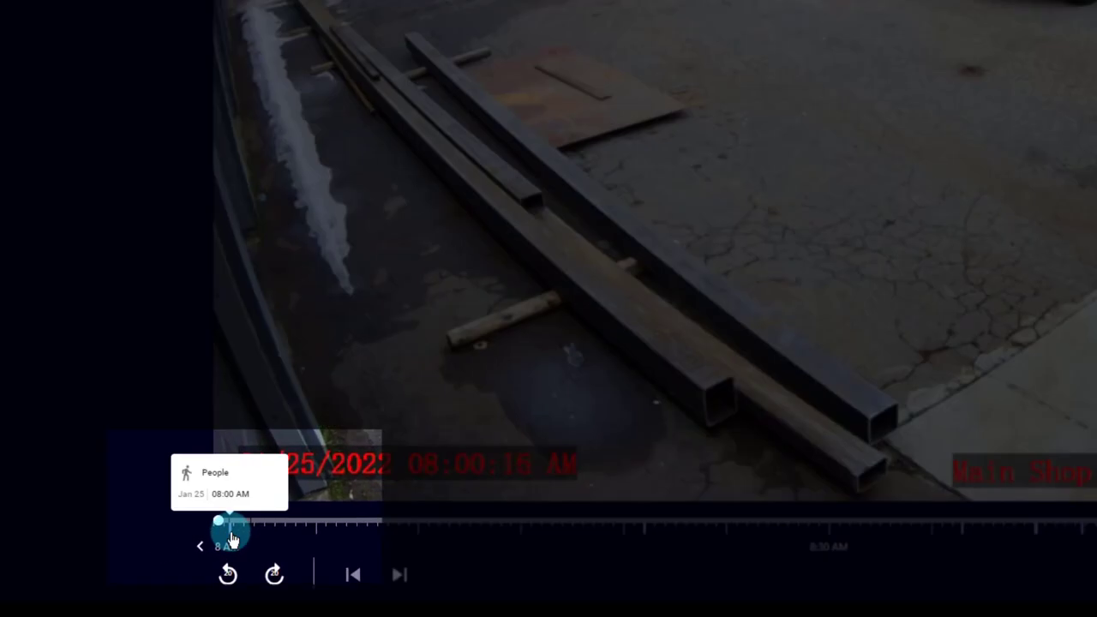
left_click(232, 535)
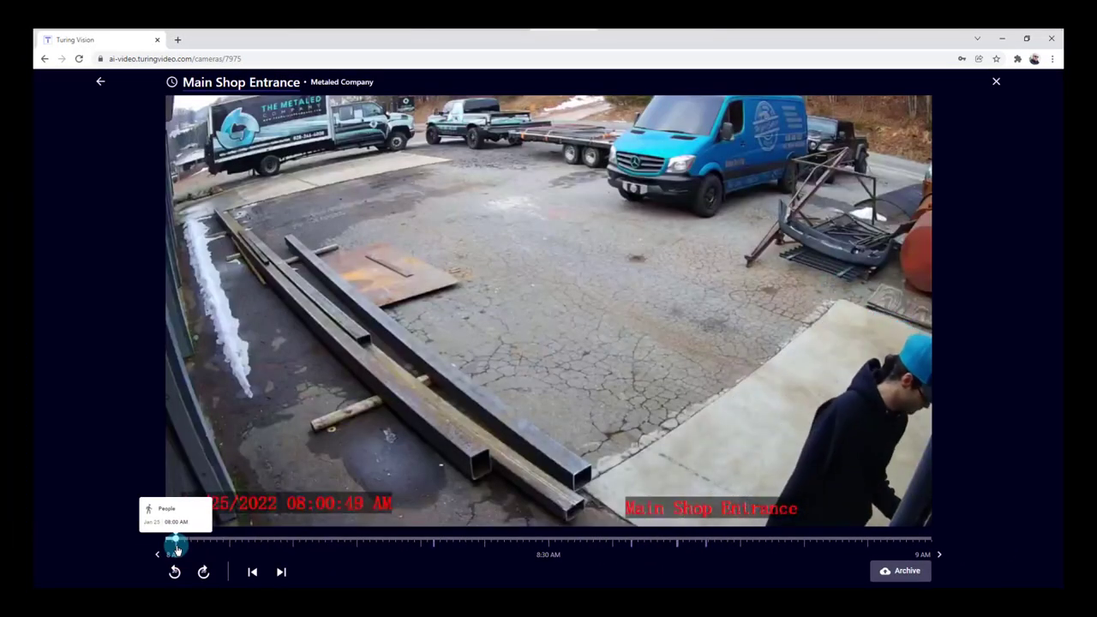
left_click(433, 544)
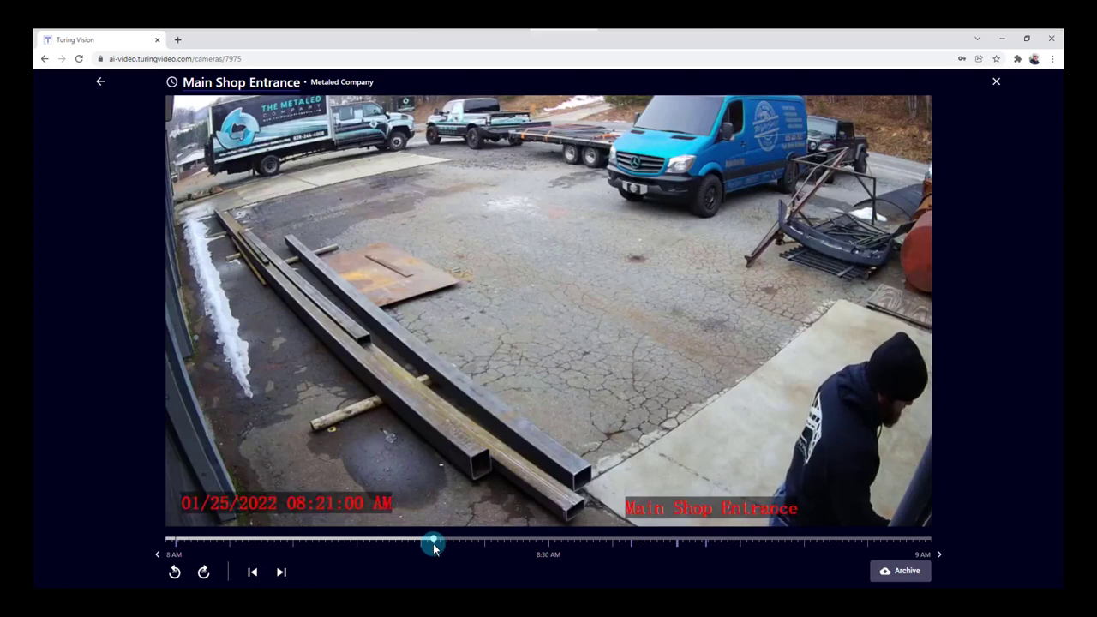
left_click(251, 572)
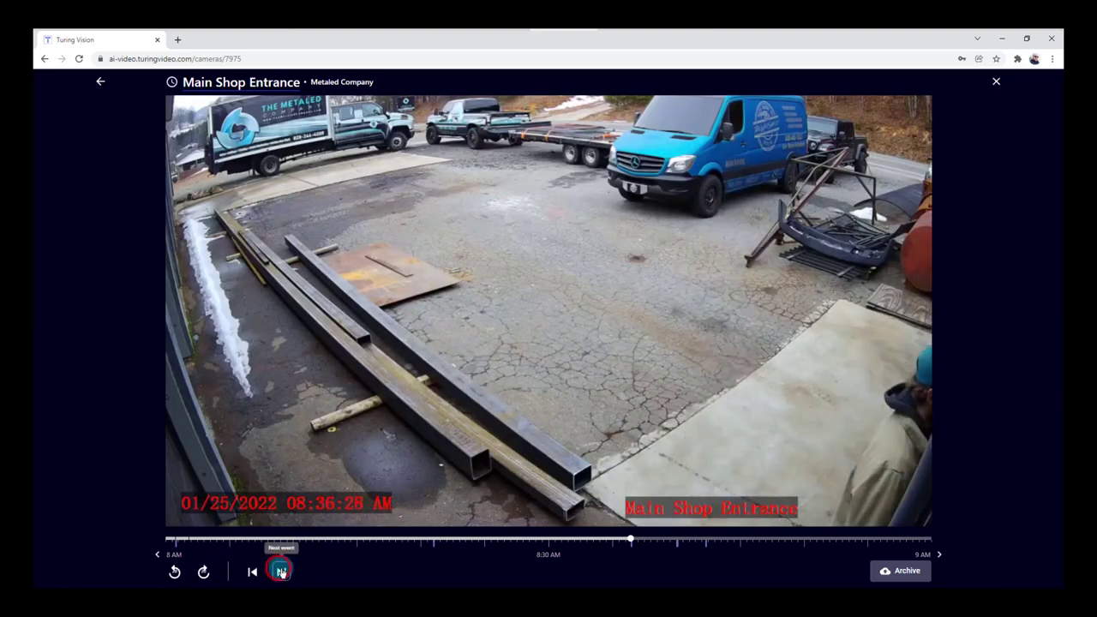
left_click(281, 573)
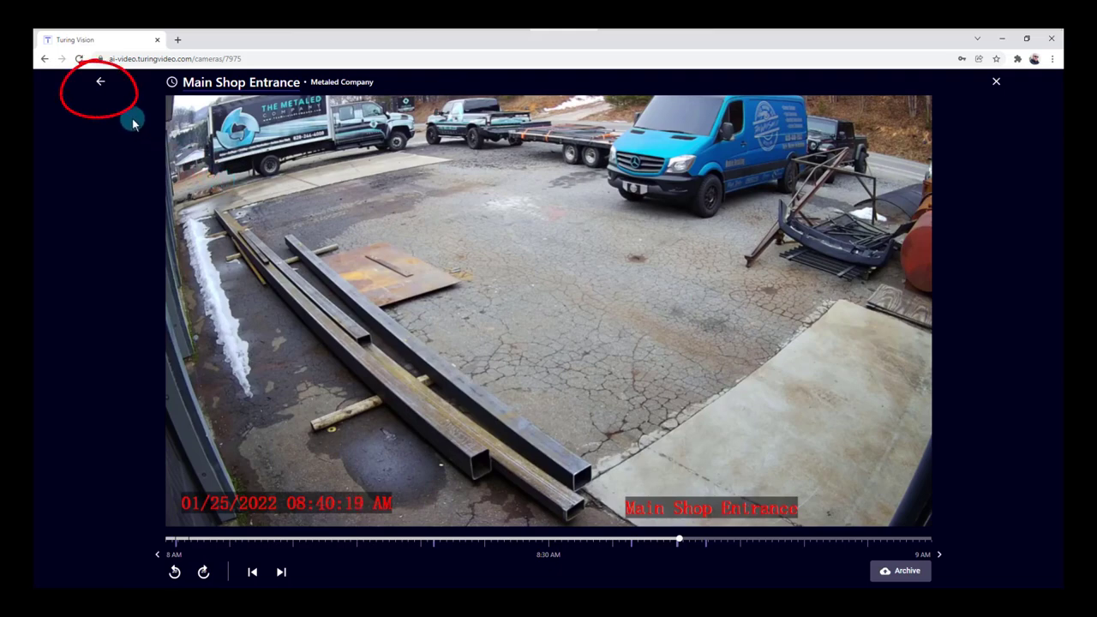
Return to the camera's clip list and set the clip duration to 4 hours.
left_click(101, 85)
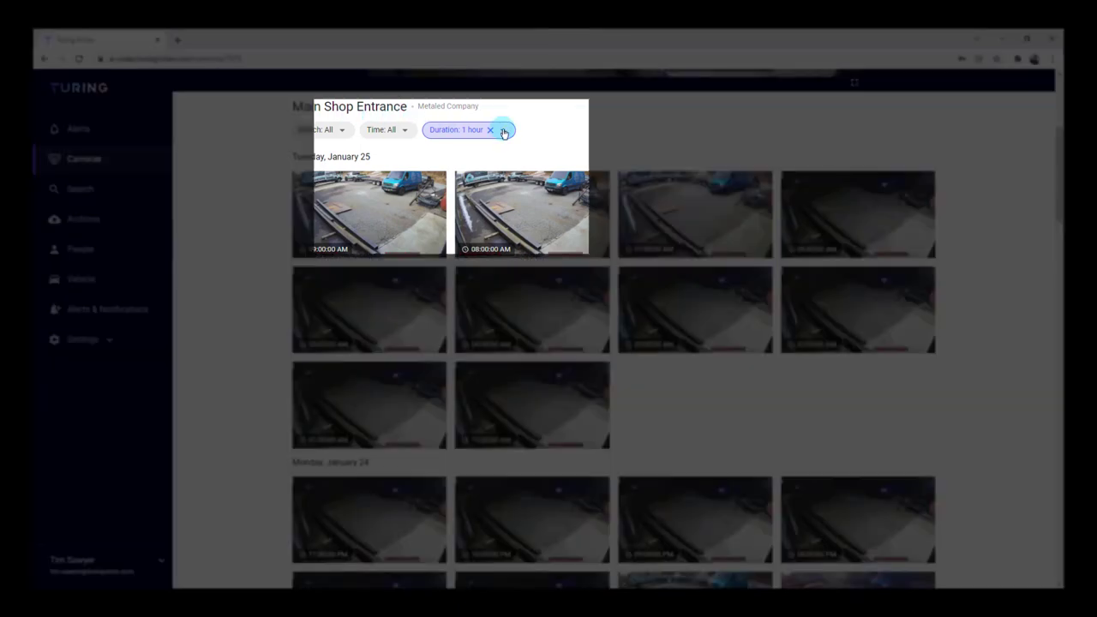
left_click(504, 130)
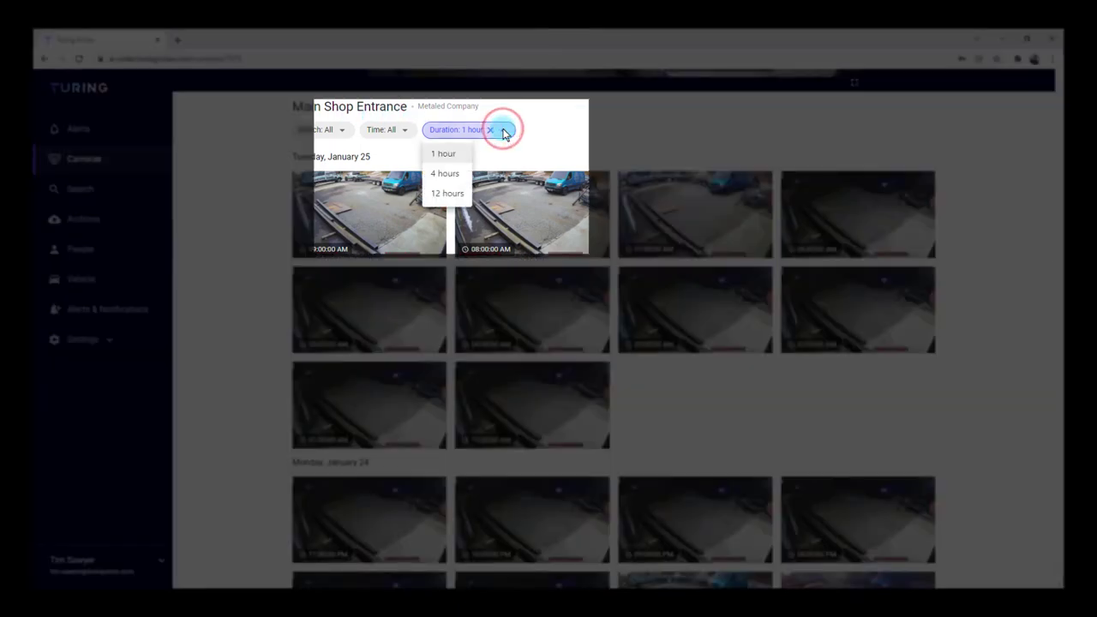
key("Down")
key("Return")
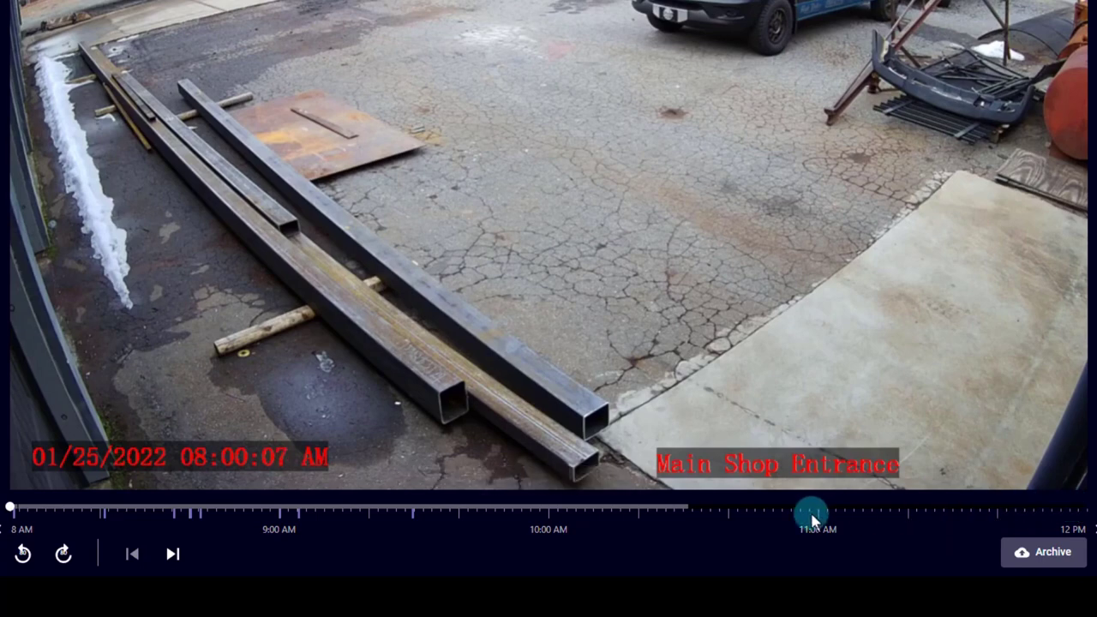
Jump to the event near 9 AM, skip to the next event, then return to all cameras.
left_click(255, 533)
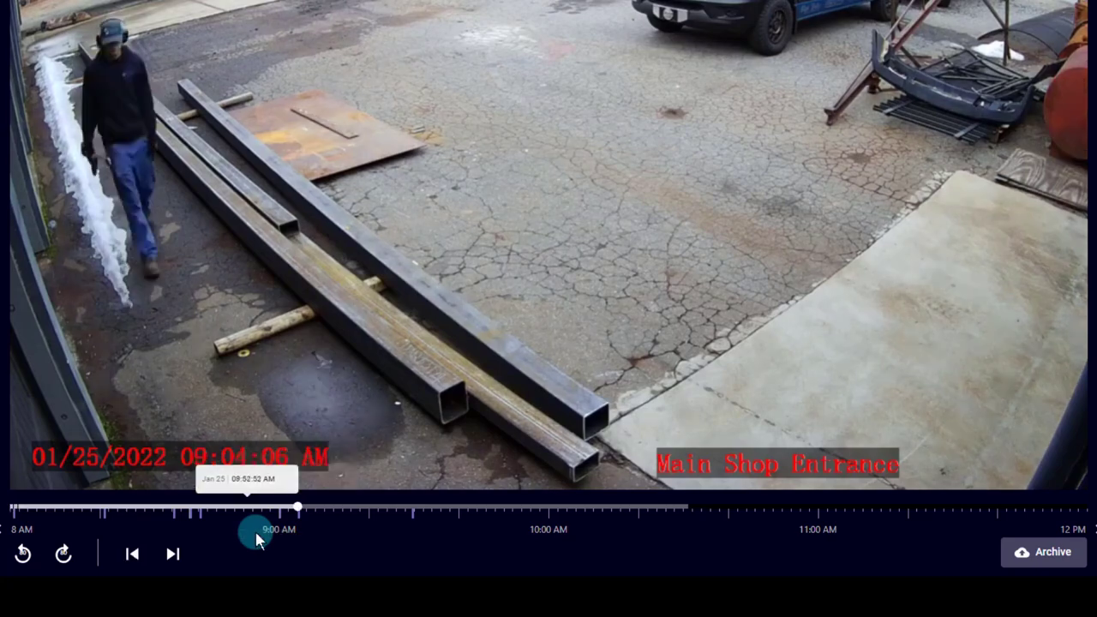
left_click(172, 555)
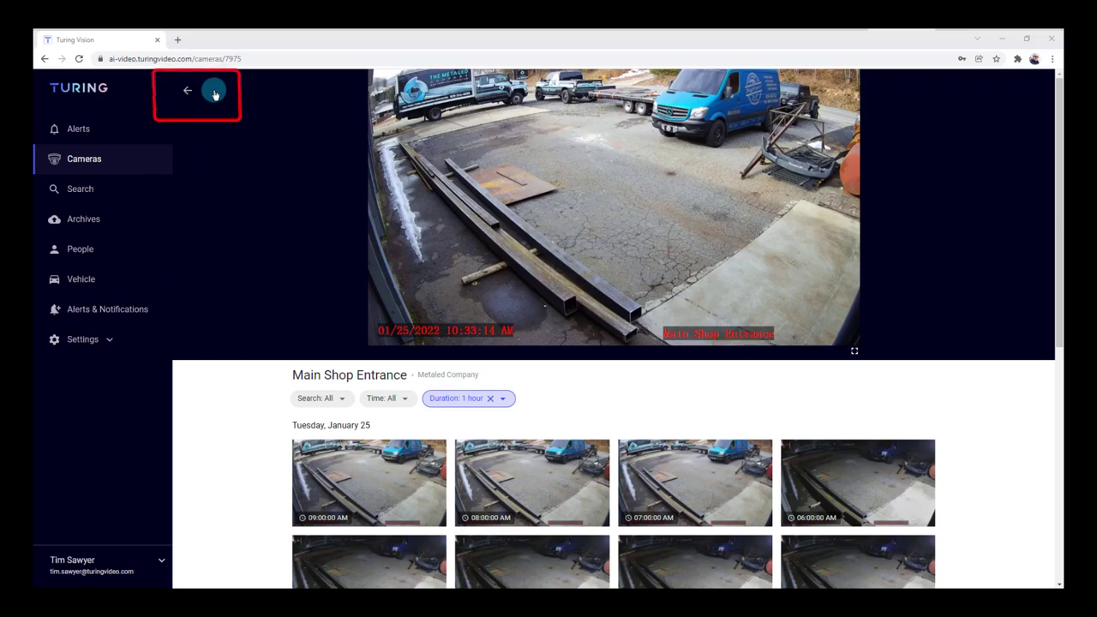
left_click(84, 159)
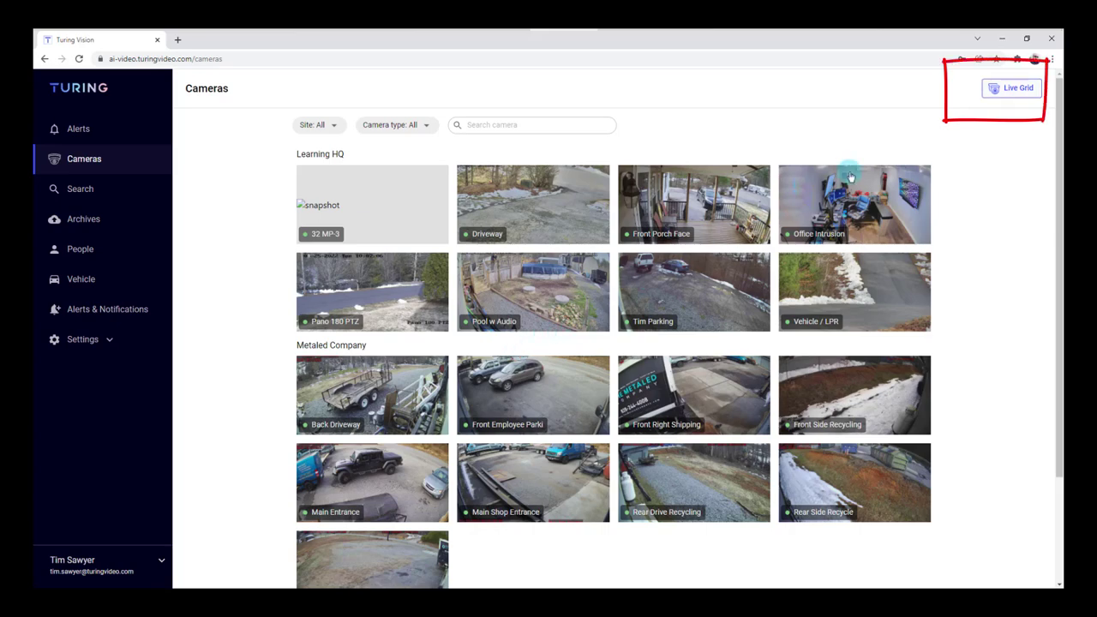
Start a multi-camera Live Grid from the Cameras page.
left_click(1003, 89)
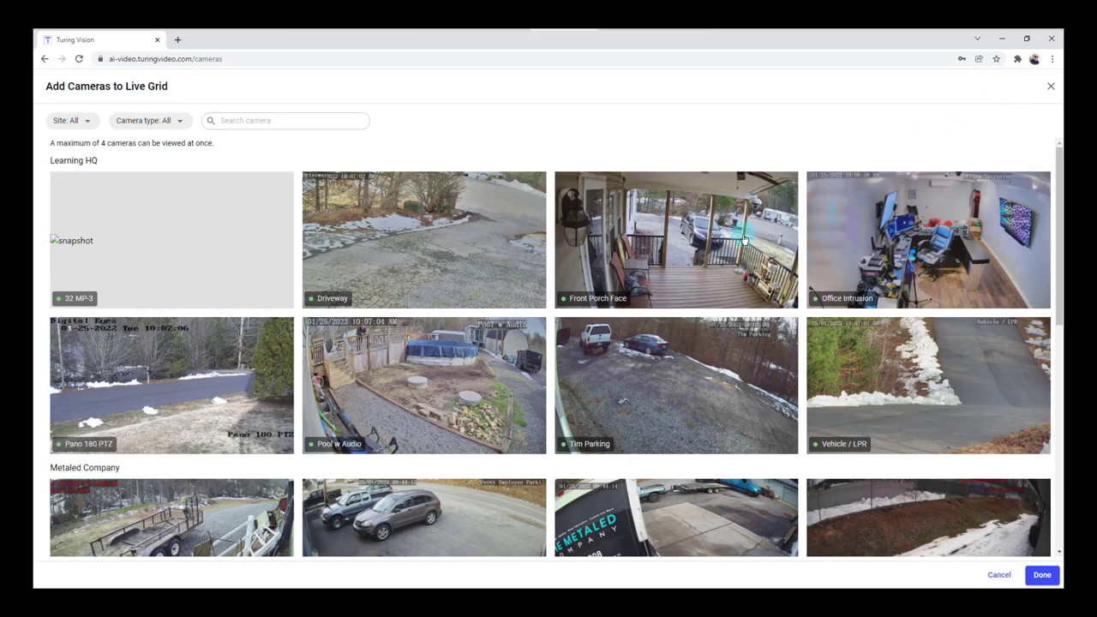
Add Main Shop Entrance, Front Employee Parking, Vehicle Entrance and Side Gravel Parking to the Live Grid.
scroll(482, 385, "down", 3)
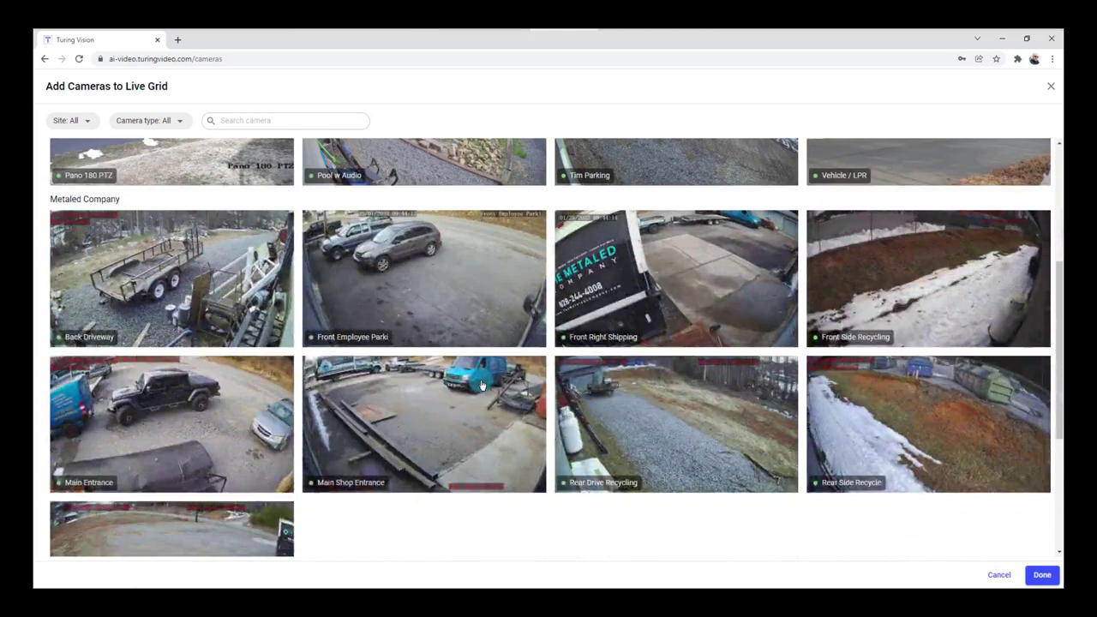
left_click(399, 394)
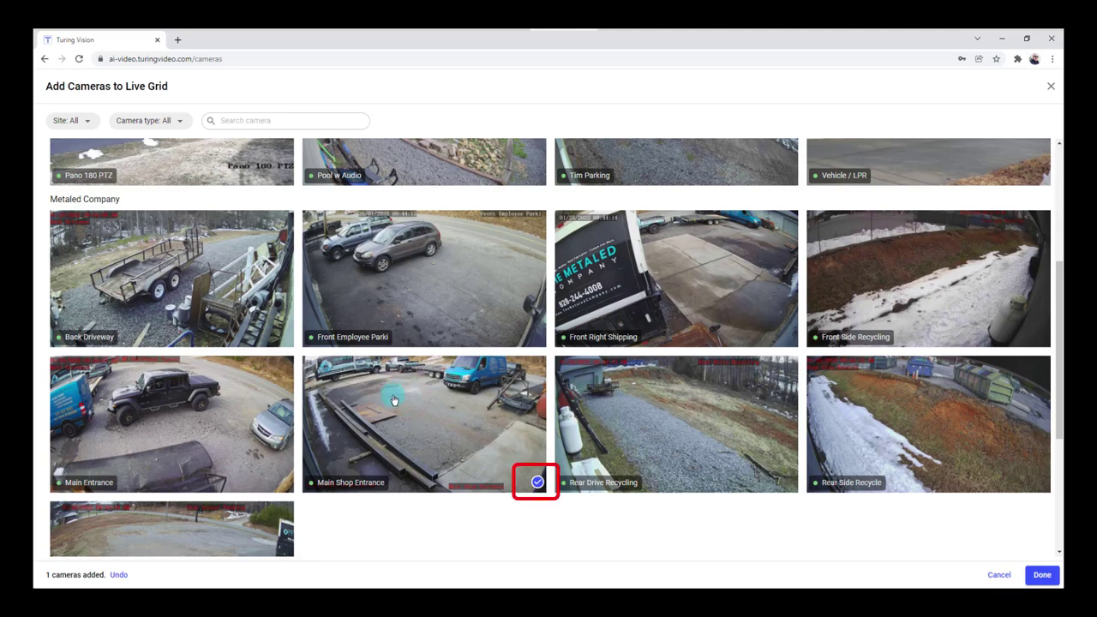
left_click(392, 272)
scroll(436, 372, "down", 3)
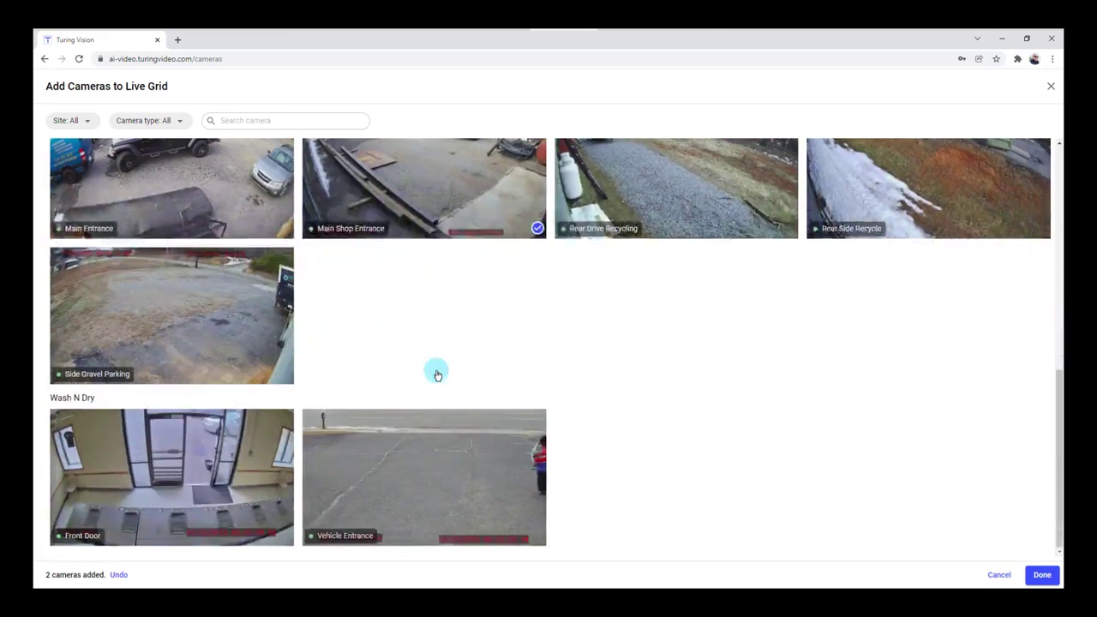
left_click(420, 439)
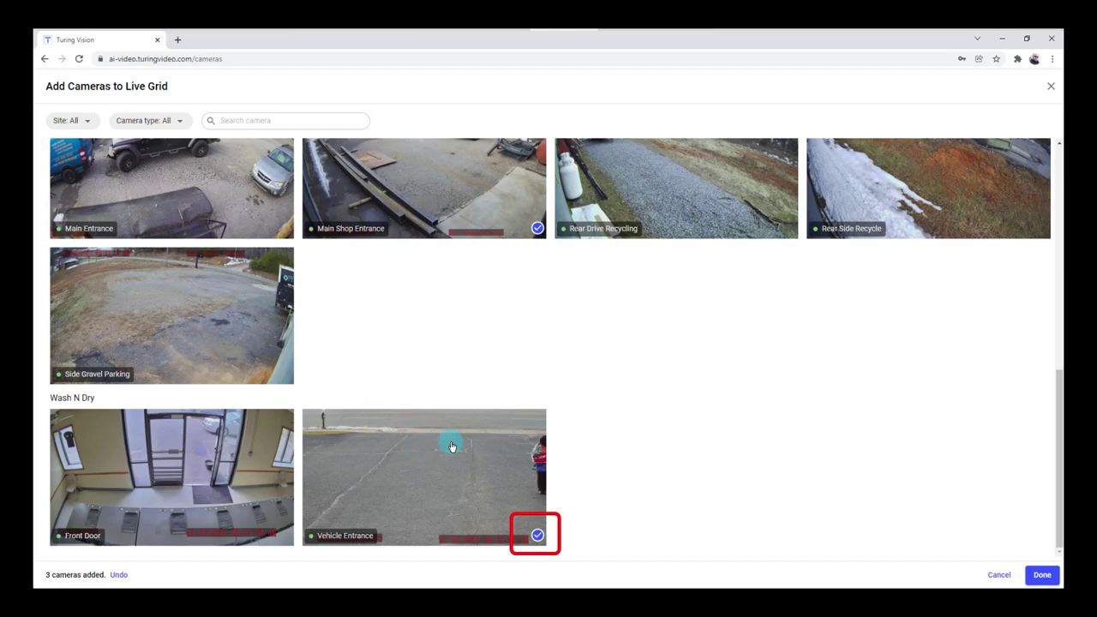
left_click(176, 329)
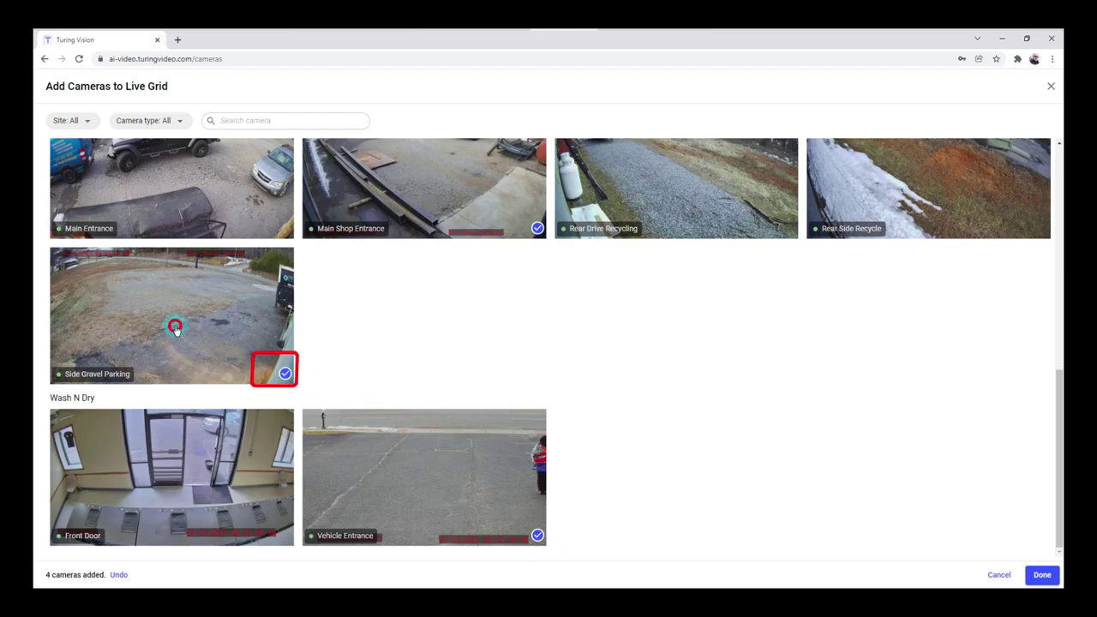
scroll(745, 366, "up", 4)
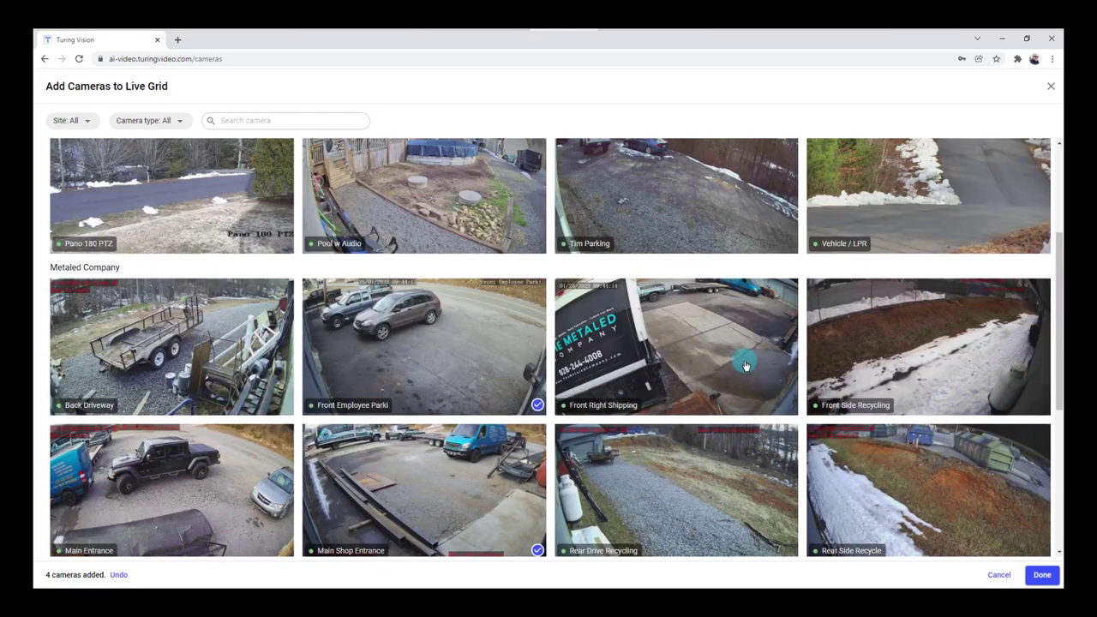
left_click(1040, 575)
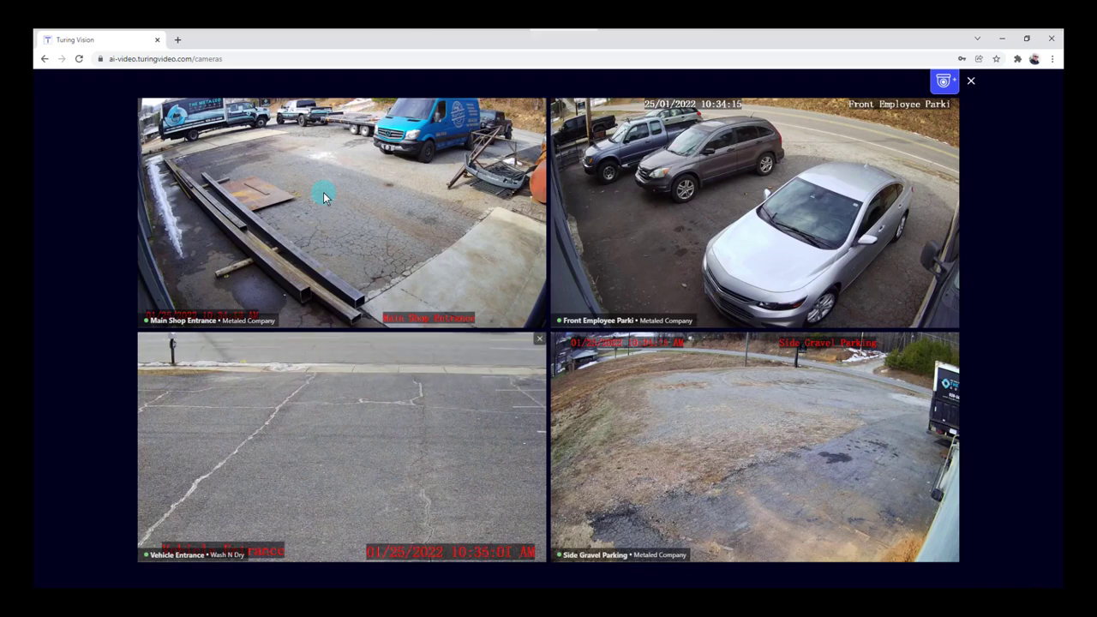
Remove Vehicle Entrance from the Live Grid and reopen the Add Cameras picker.
left_click(539, 339)
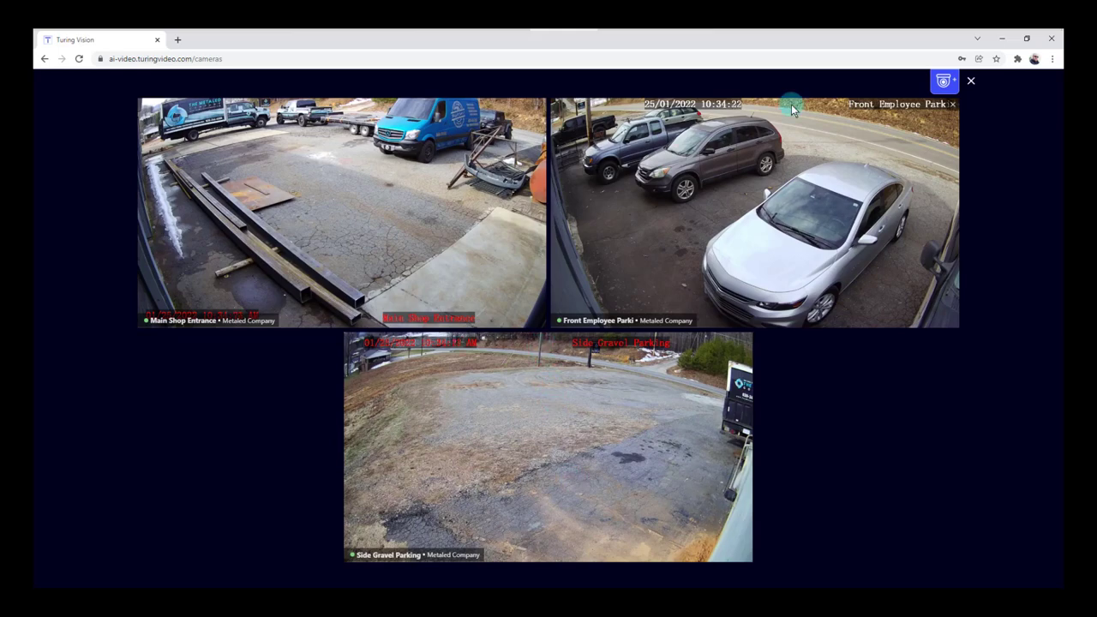
left_click(943, 82)
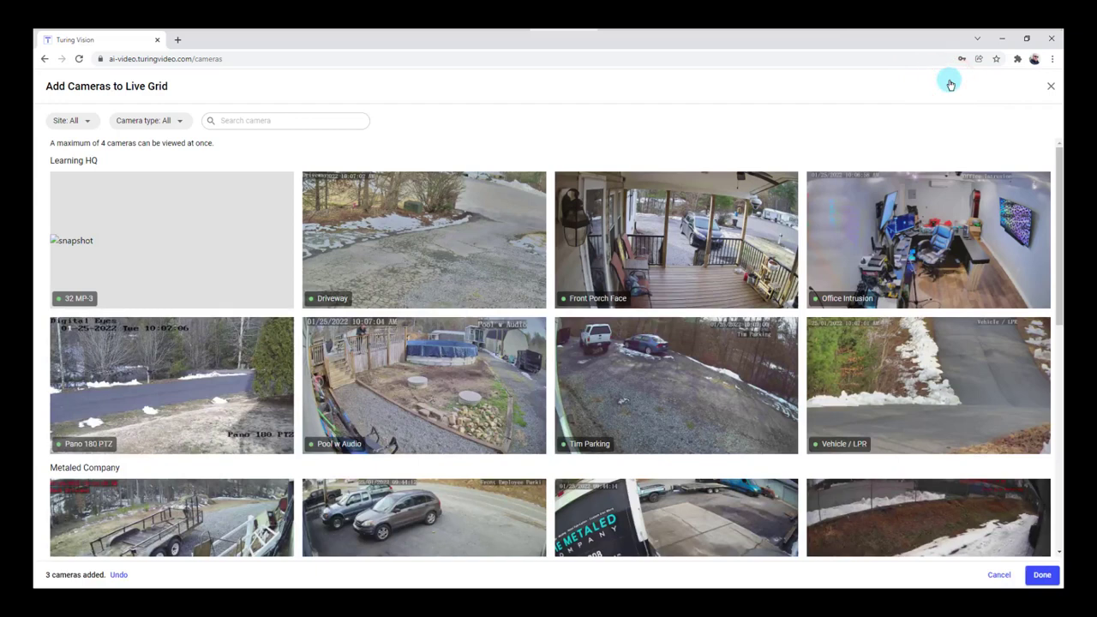
Add Tim Parking as the fourth Live Grid camera, view the grid, then close it.
left_click(612, 374)
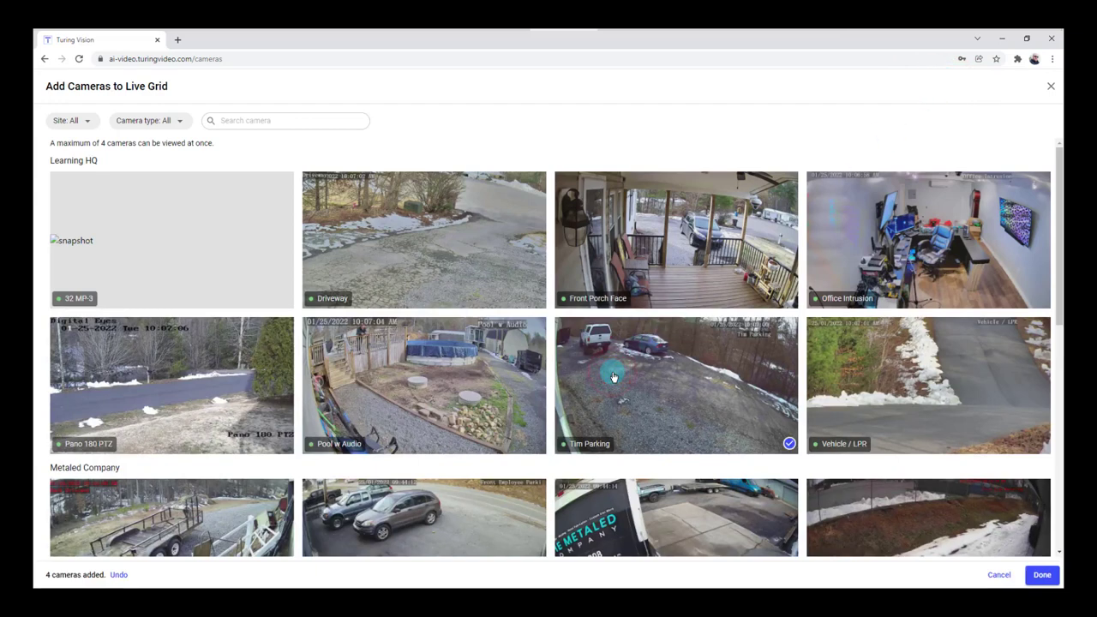
left_click(1042, 576)
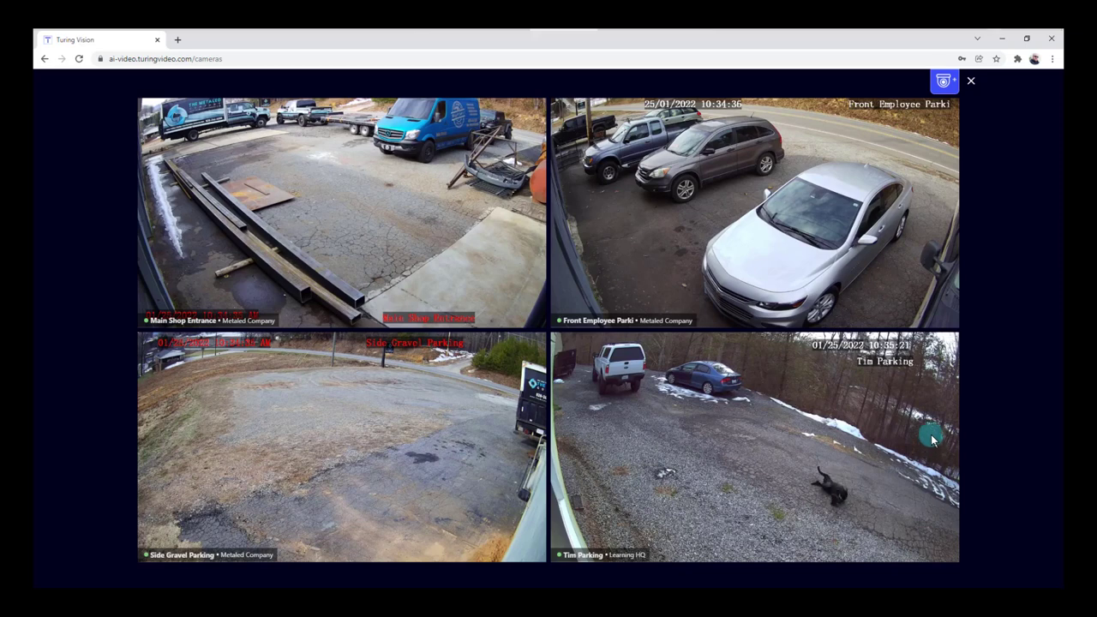
left_click(972, 80)
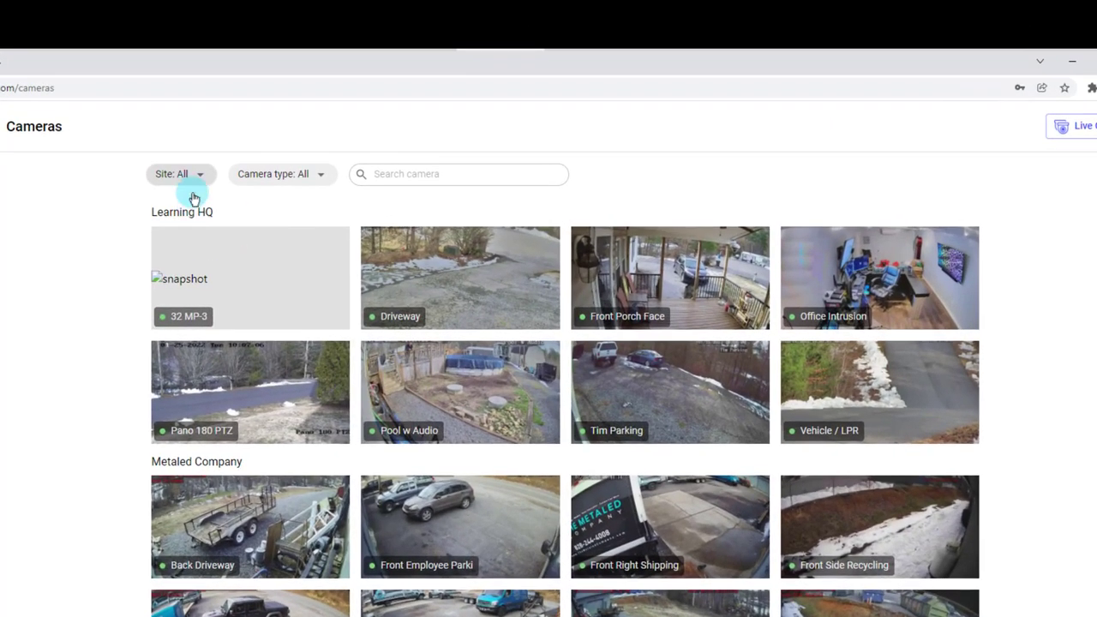
left_click(334, 125)
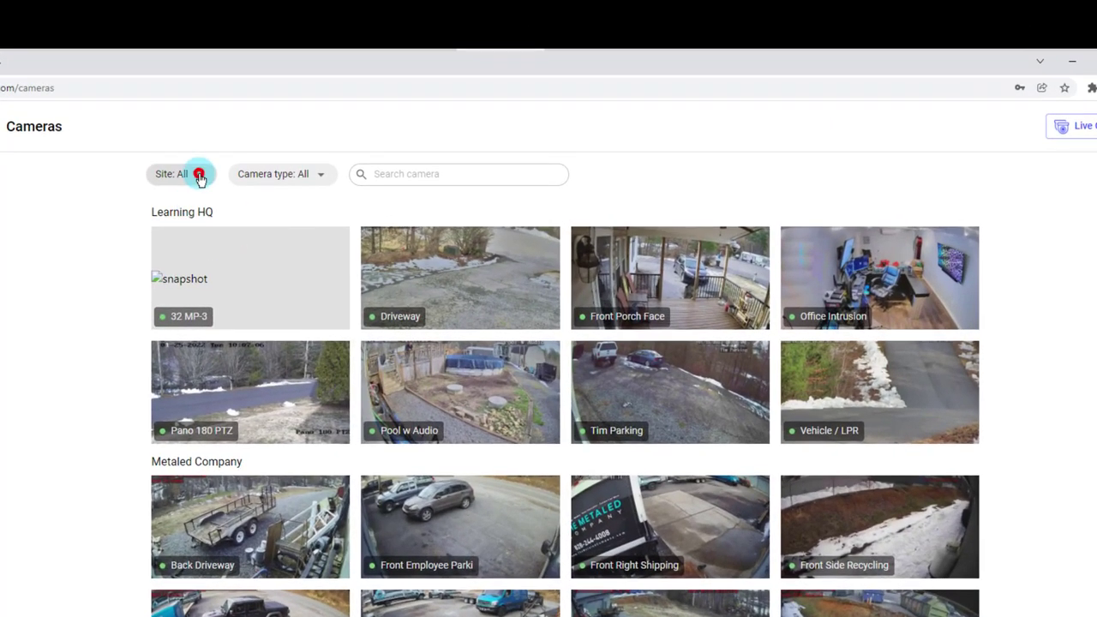
left_click(198, 234)
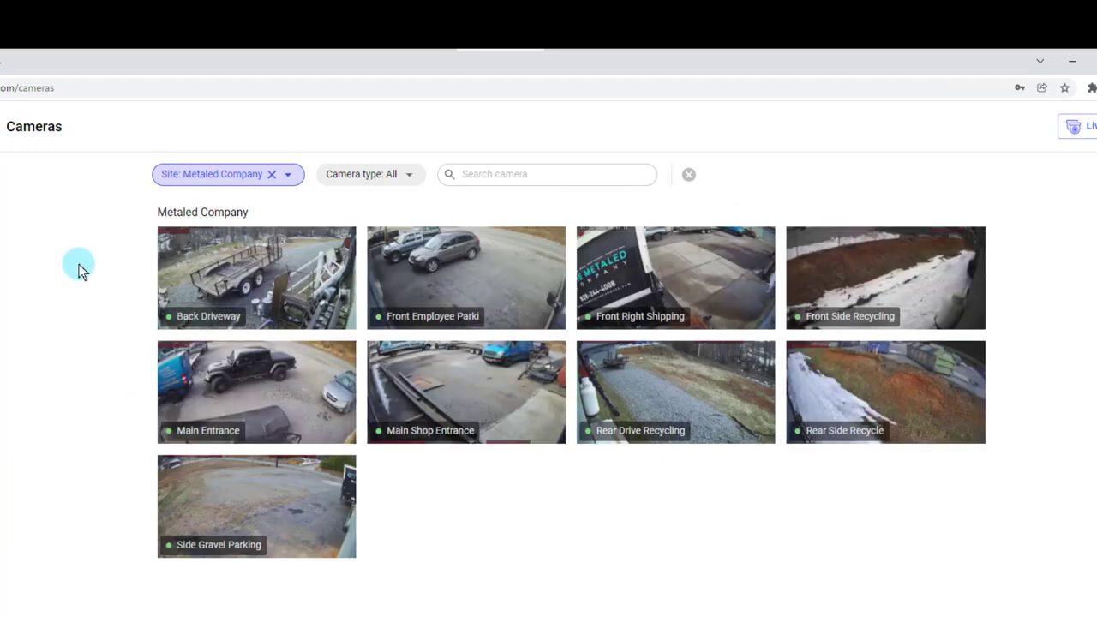
left_click(407, 175)
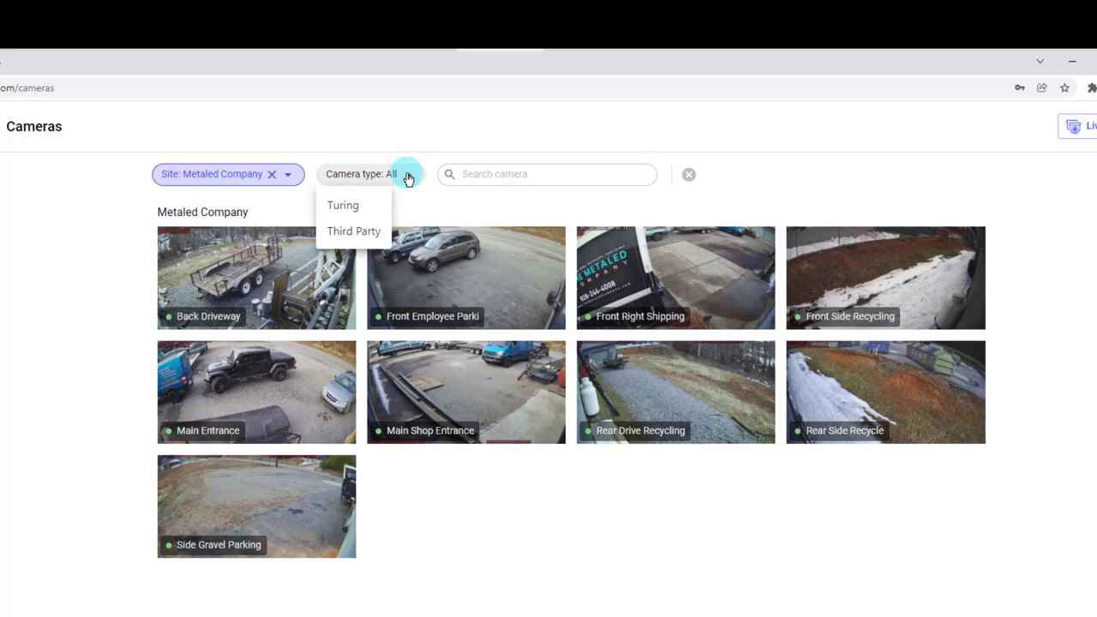
left_click(512, 174)
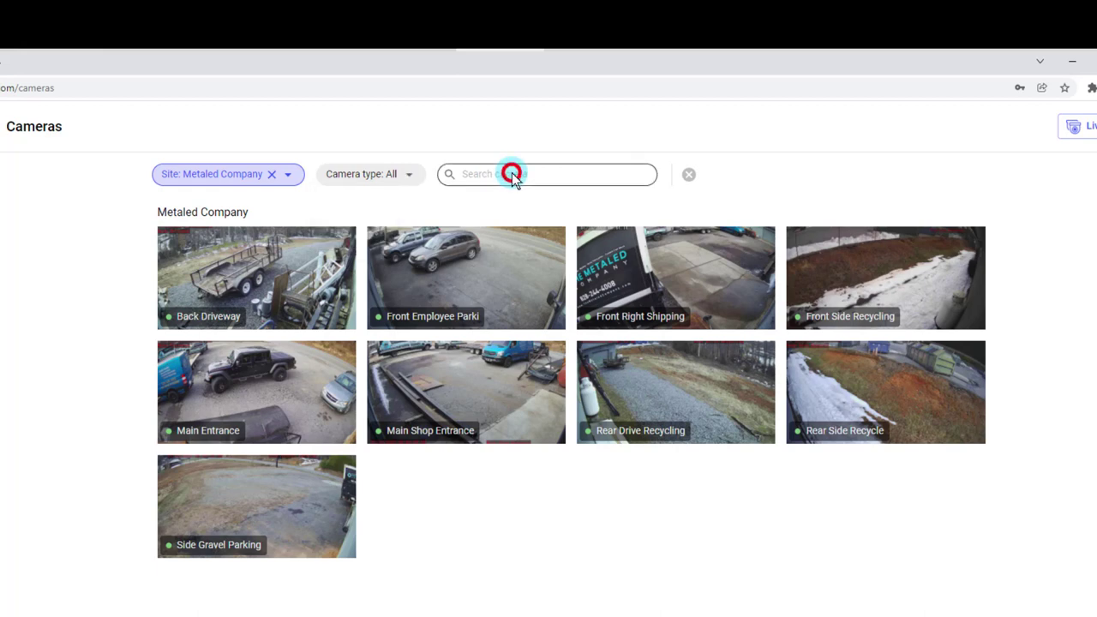
left_click(271, 174)
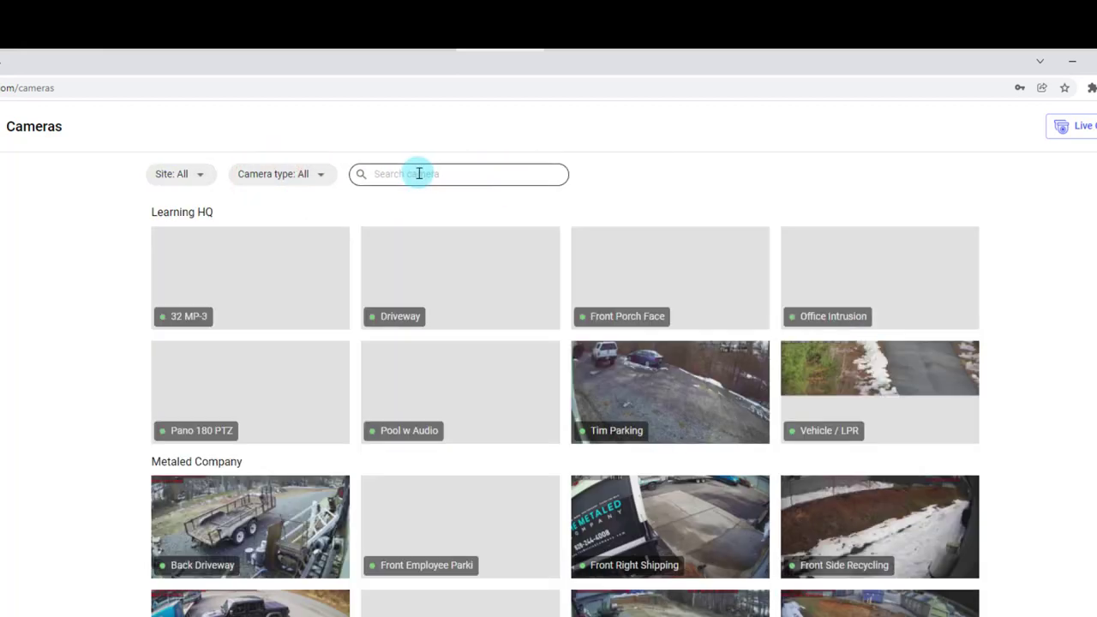
left_click(416, 174)
Search cameras for 'fr' and open the Front Side Recycling camera's live page.
type("front")
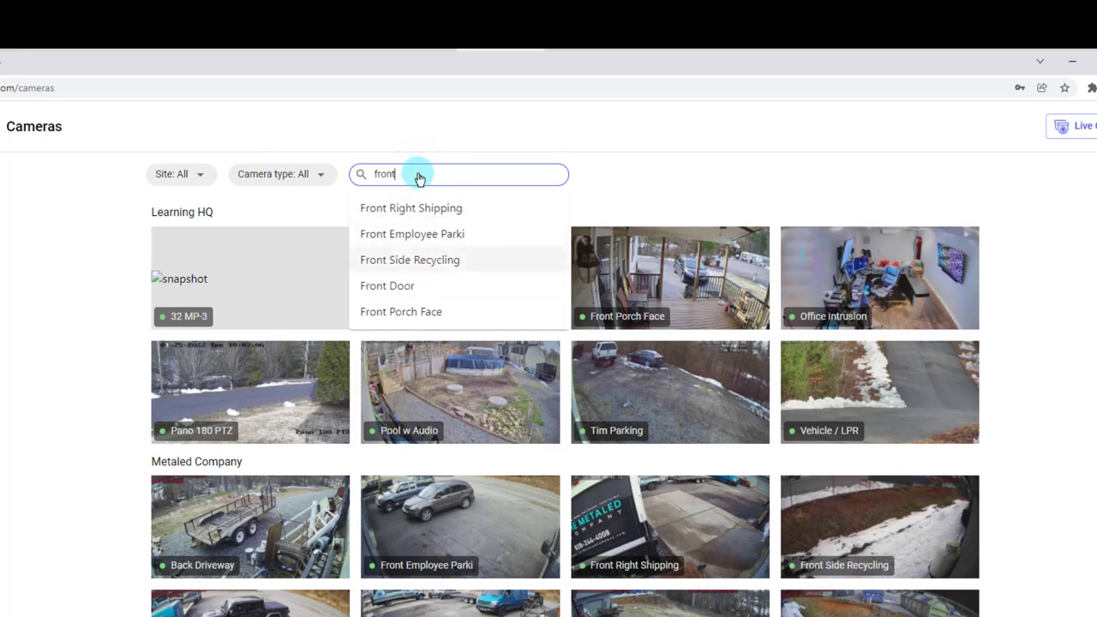
left_click(400, 259)
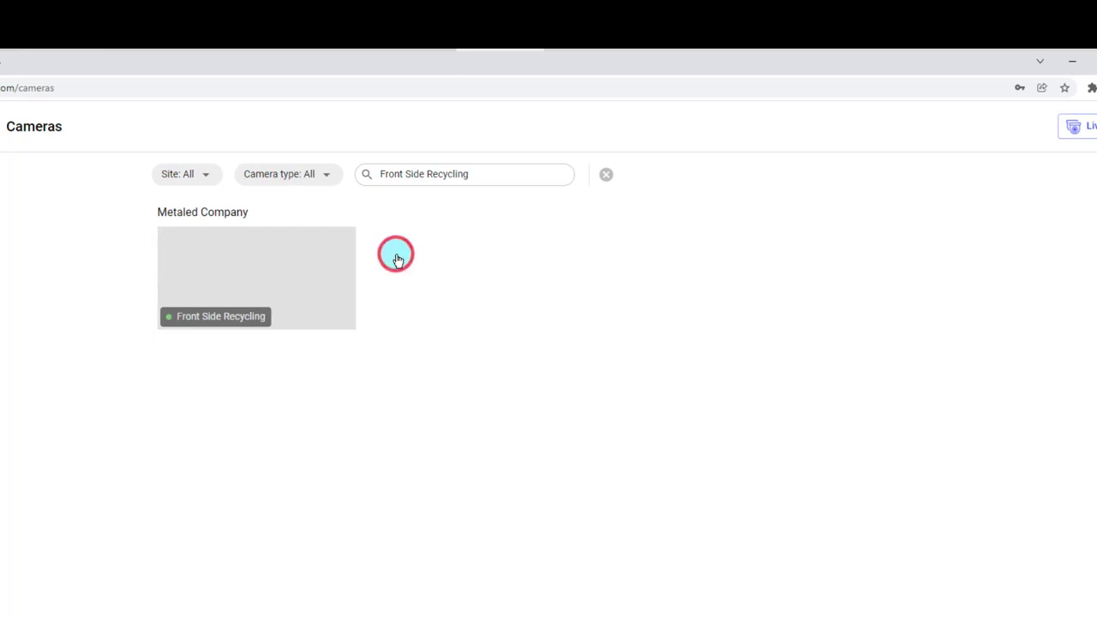
left_click(257, 270)
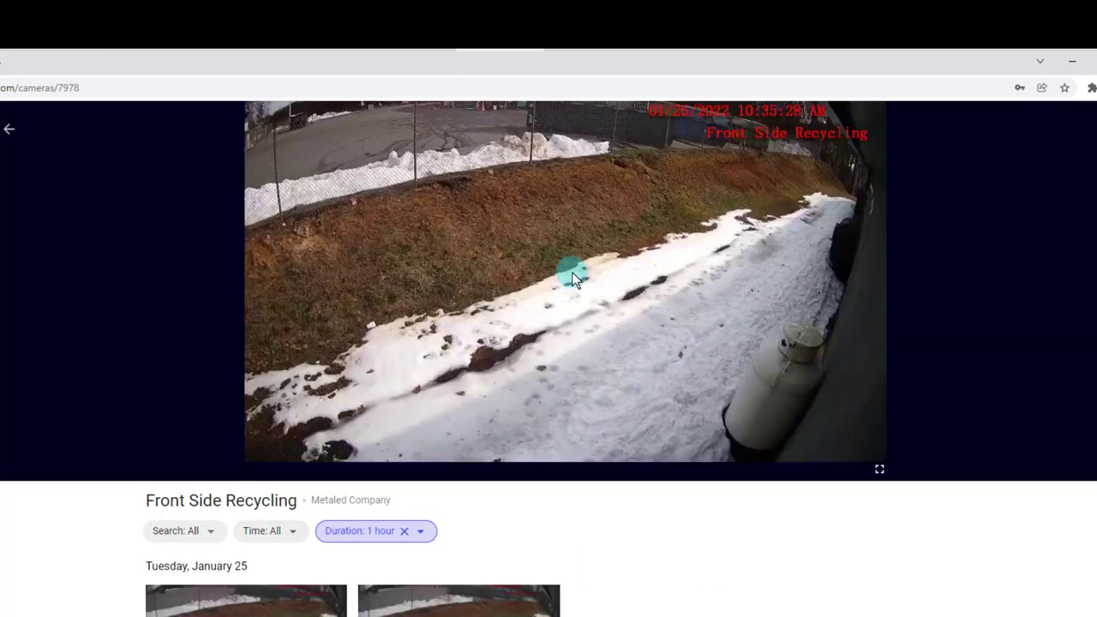